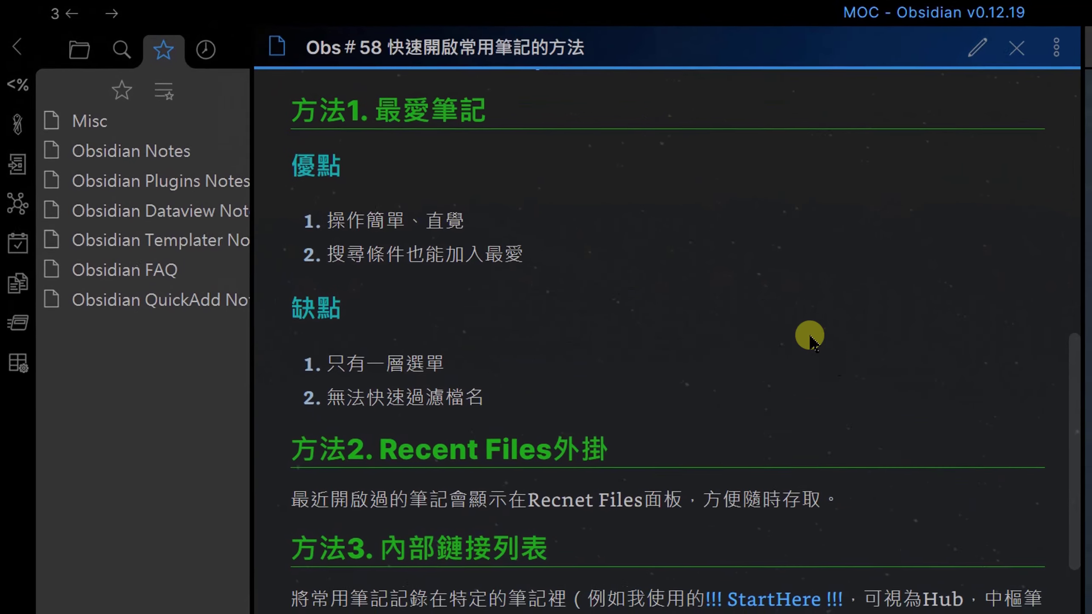
# - Reveal the starred notes list and open Obsidian Dataview Notes from it in a new pane, closing that pane after viewing
pyautogui.click(17, 48)
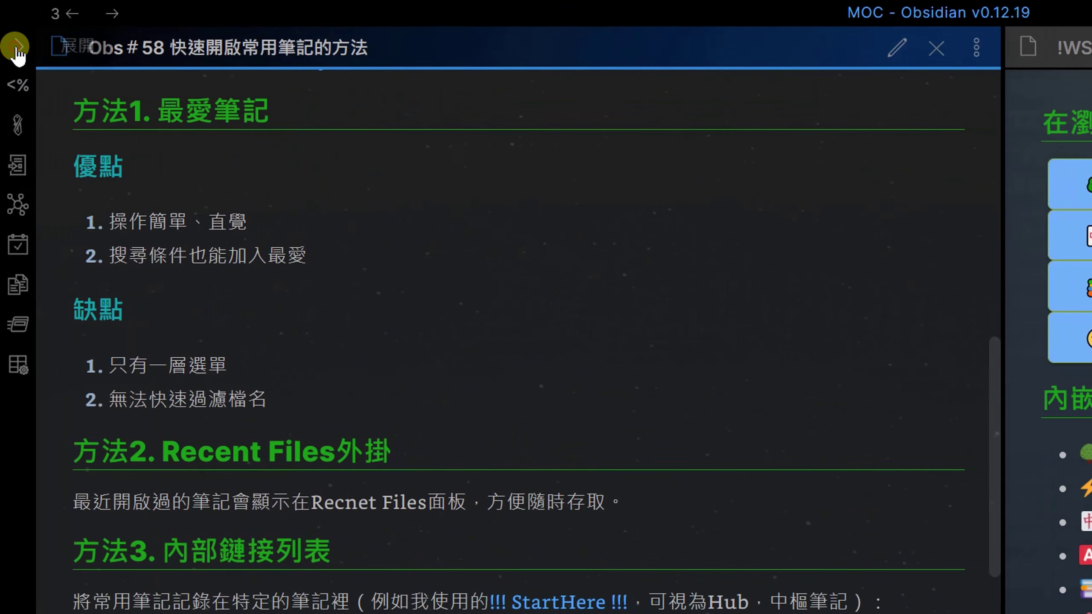
pyautogui.click(17, 47)
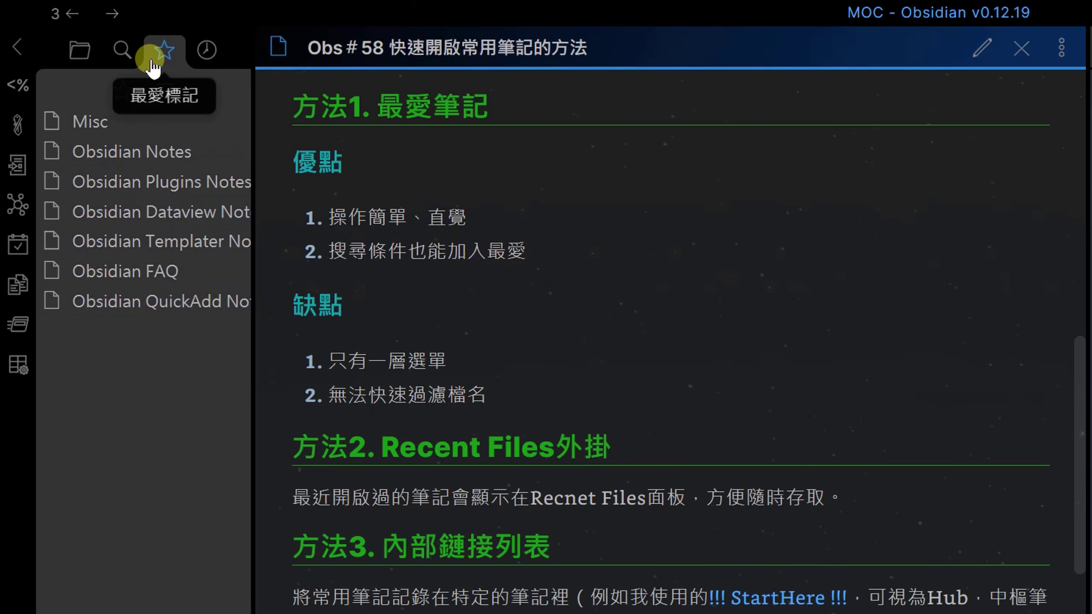
pyautogui.keyDown('ctrl'); pyautogui.click(165, 217); pyautogui.keyUp('ctrl')
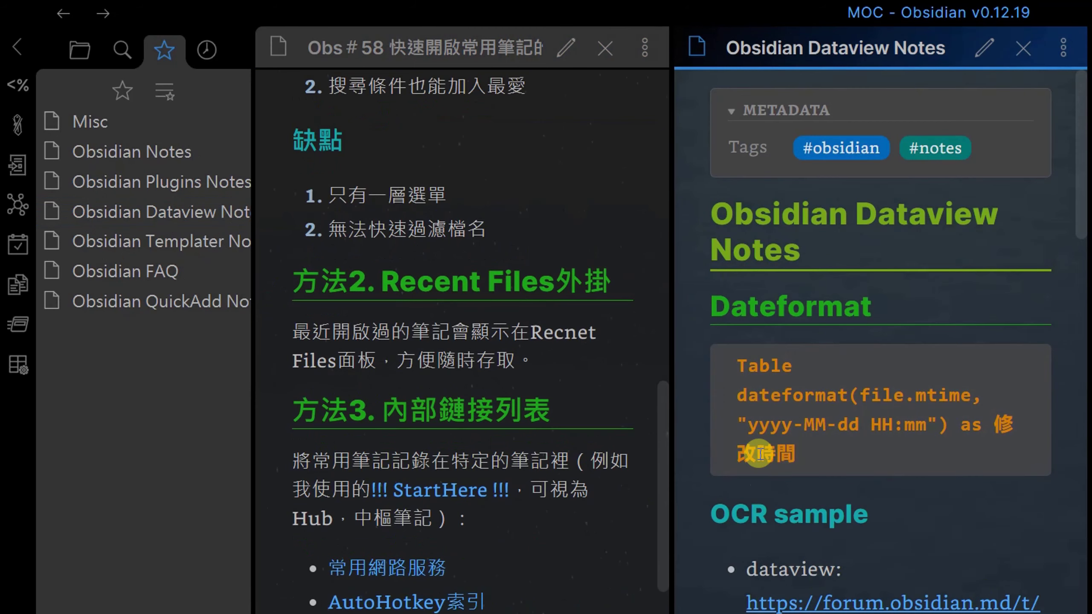
pyautogui.click(1023, 48)
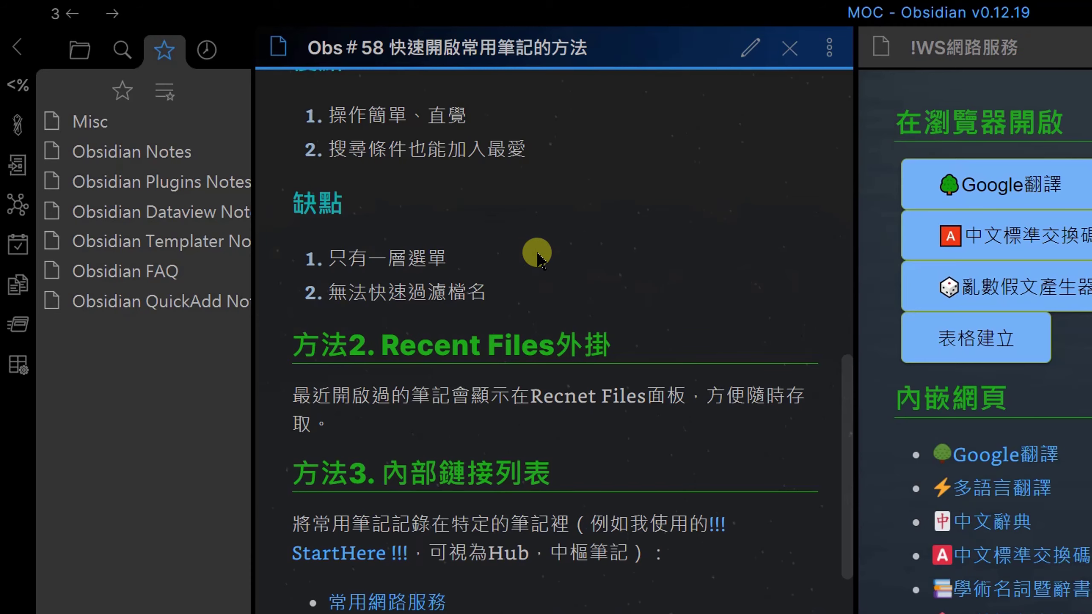
# - Review the advantages and disadvantages listed under 方法1. 最愛筆記 in the Obs＃58 note
pyautogui.scroll(2, 849, 400)
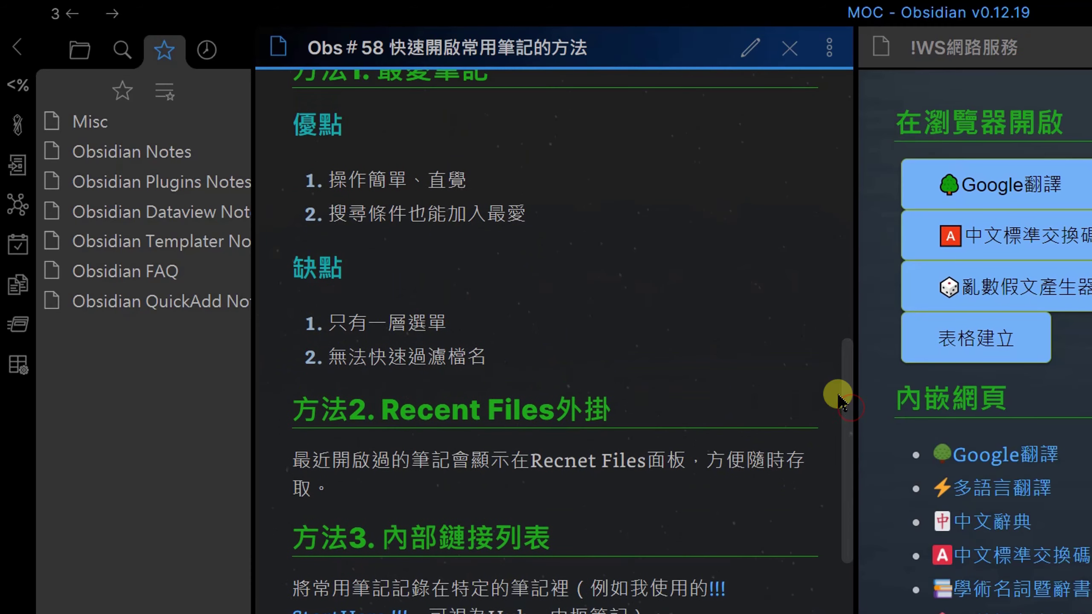
pyautogui.moveTo(128, 211); pyautogui.dragTo(121, 176)
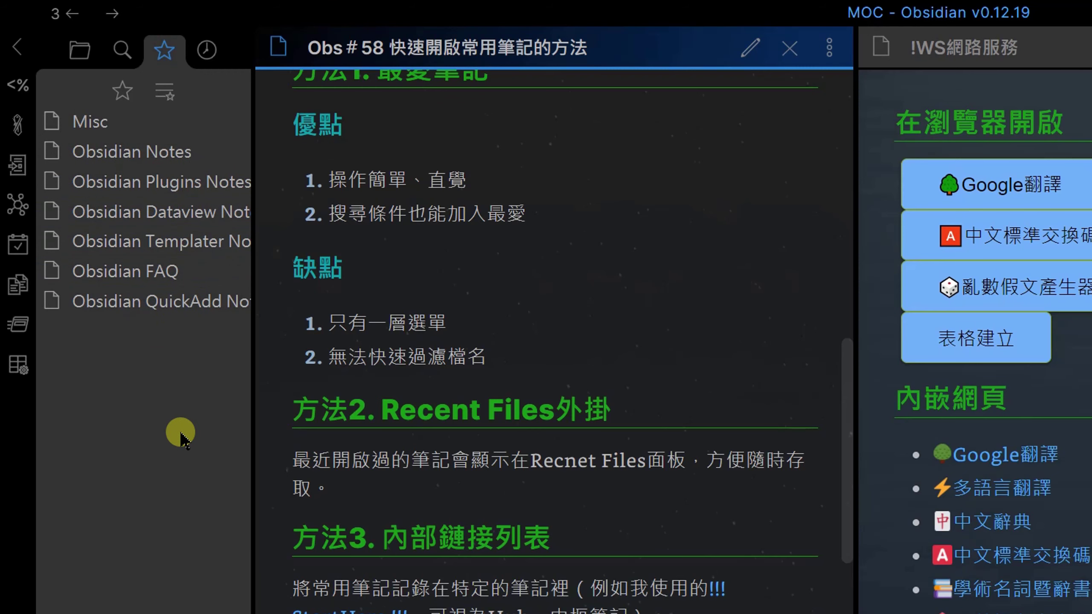
pyautogui.scroll(3, 595, 357)
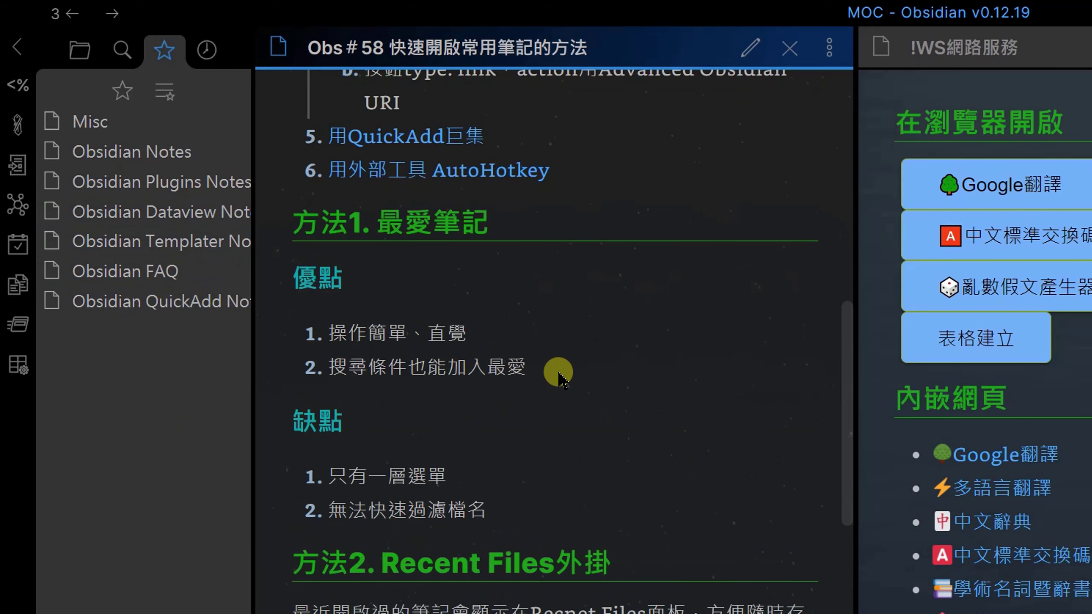
pyautogui.scroll(-3, 842, 359)
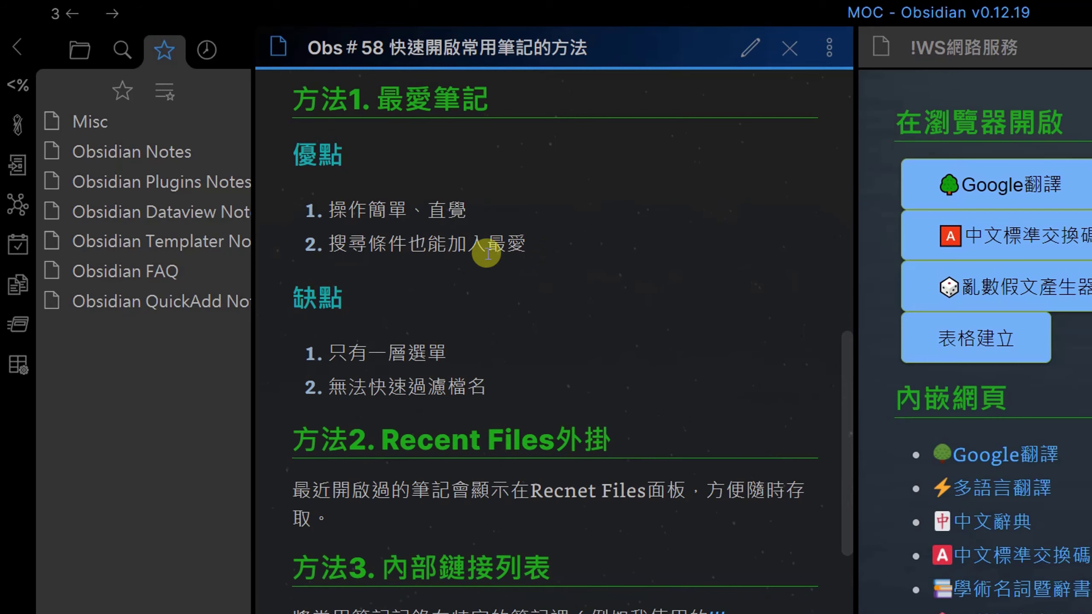
# - Bring up the CSS片段 search and try to add it to the starred items
pyautogui.click(113, 49)
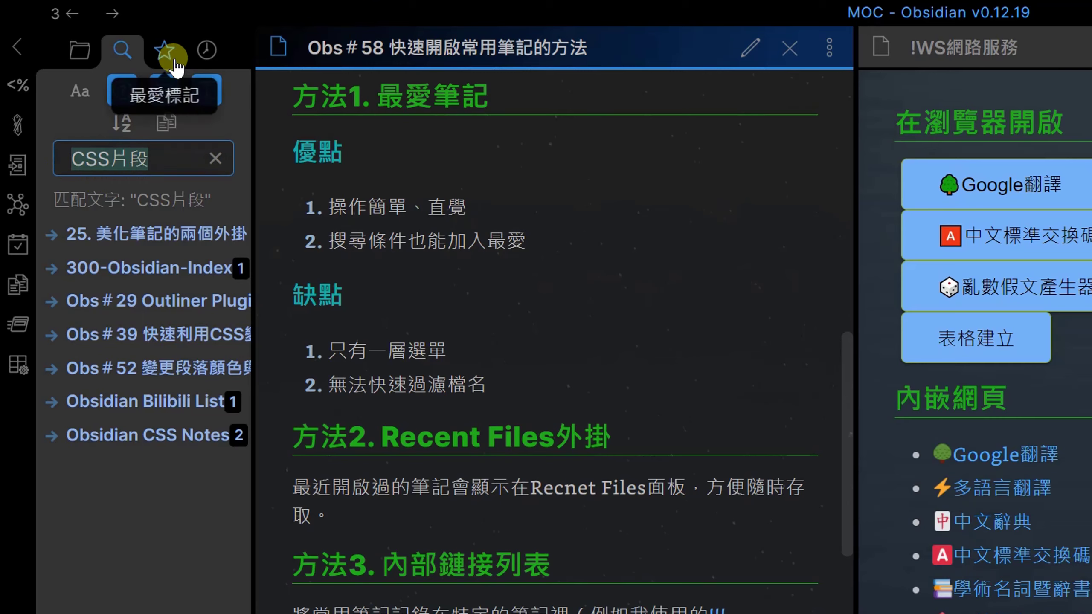
pyautogui.click(165, 49)
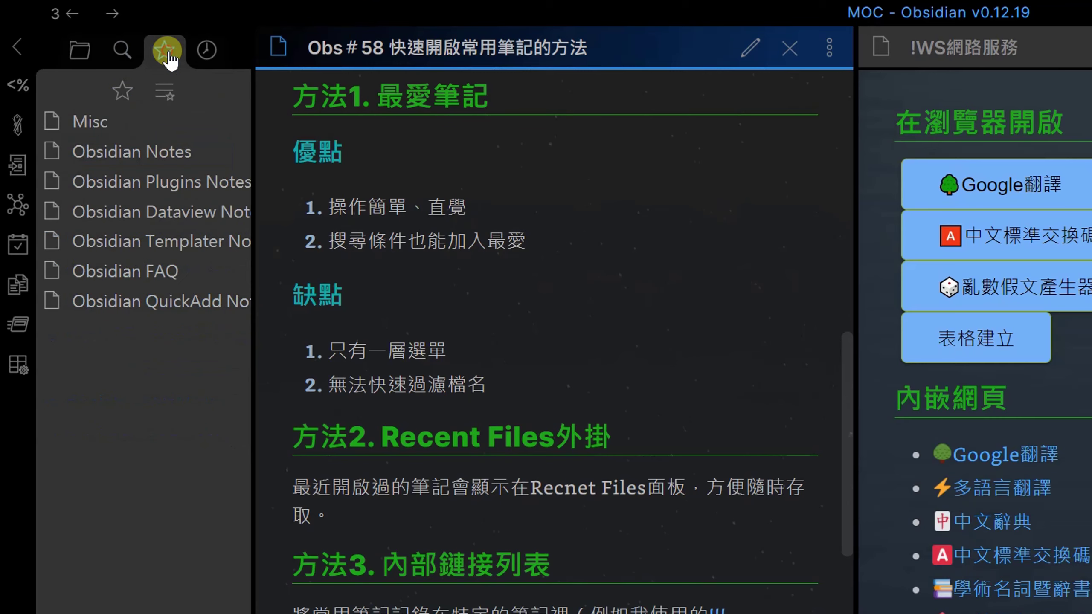
pyautogui.click(166, 96)
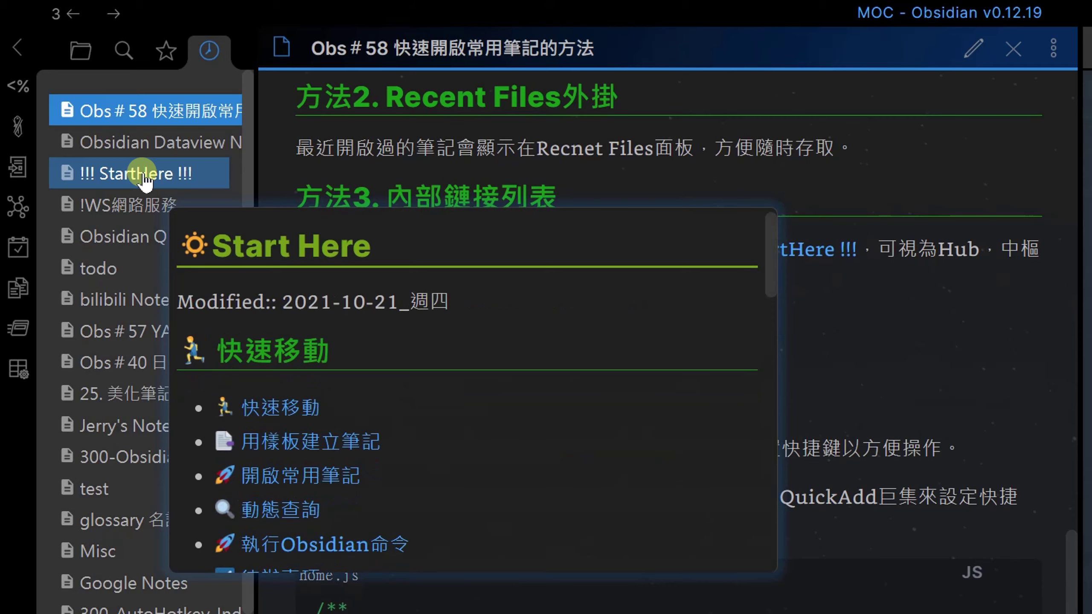
# - Open the !!! StartHere !!! note from the recent files list in a new pane and look through its sections
pyautogui.keyDown('ctrl'); pyautogui.click(145, 180); pyautogui.keyUp('ctrl')
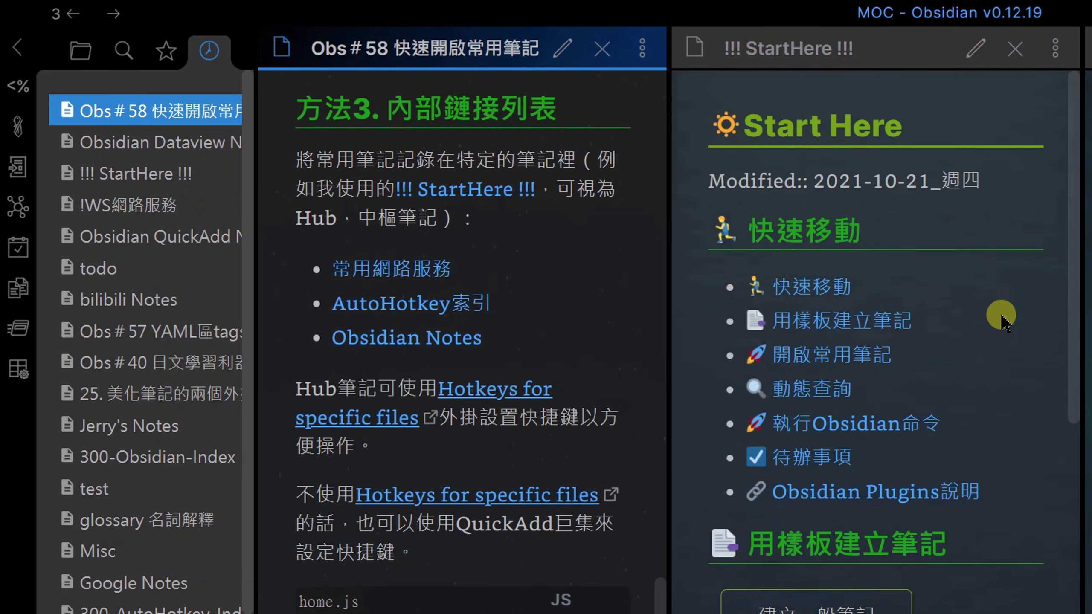
pyautogui.scroll(-5, 1018, 391)
pyautogui.scroll(-8, 1019, 391)
pyautogui.scroll(15, 1019, 387)
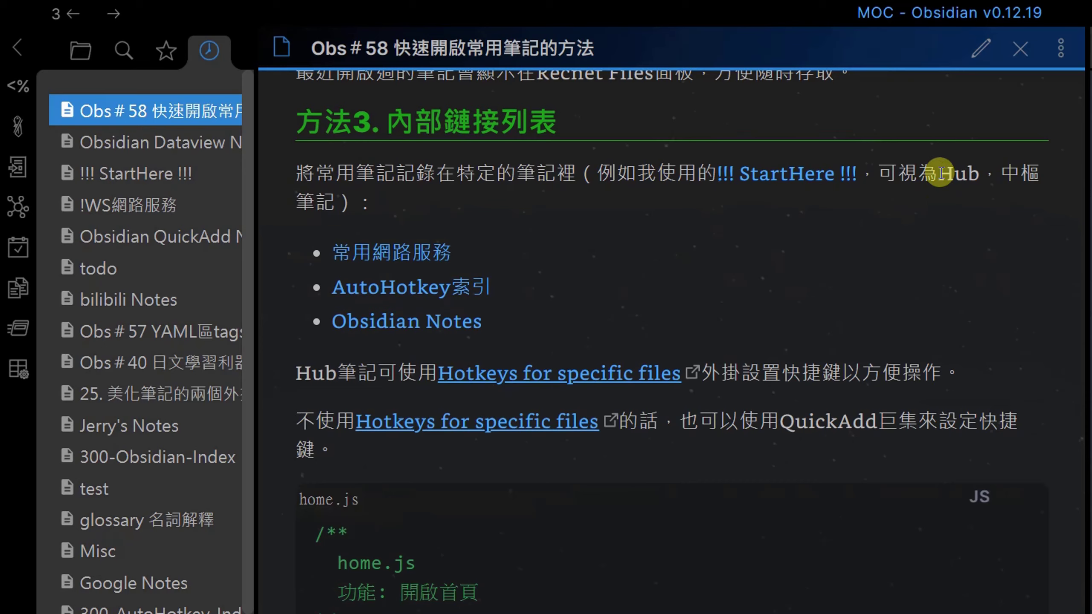
# - Highlight the word Hub under 方法3 and inspect the section's internal links in the note's source, returning to preview
pyautogui.moveTo(938, 173); pyautogui.dragTo(984, 174)
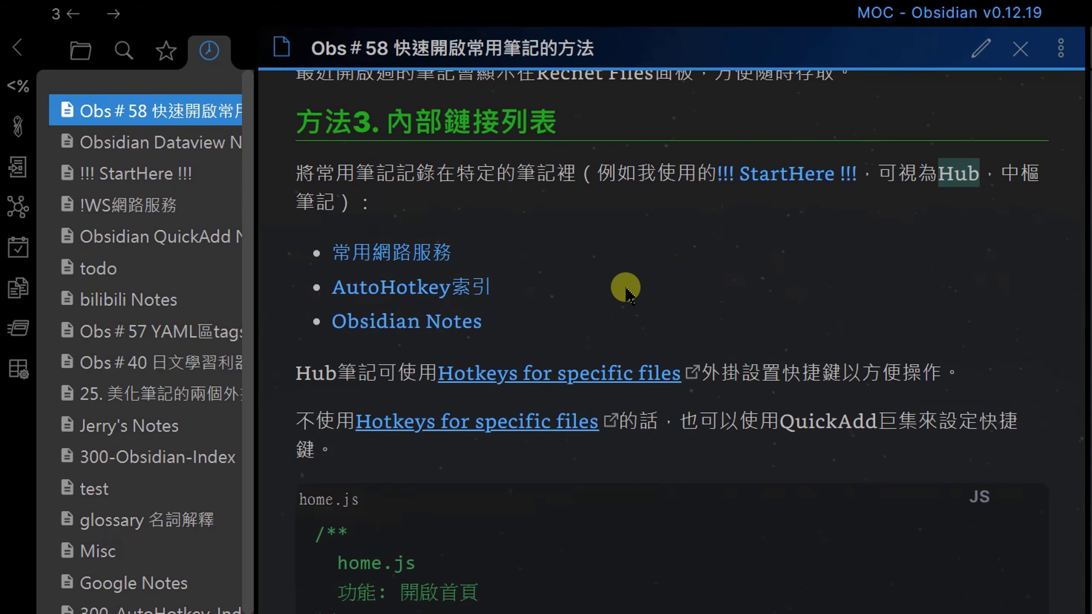
pyautogui.click(971, 64)
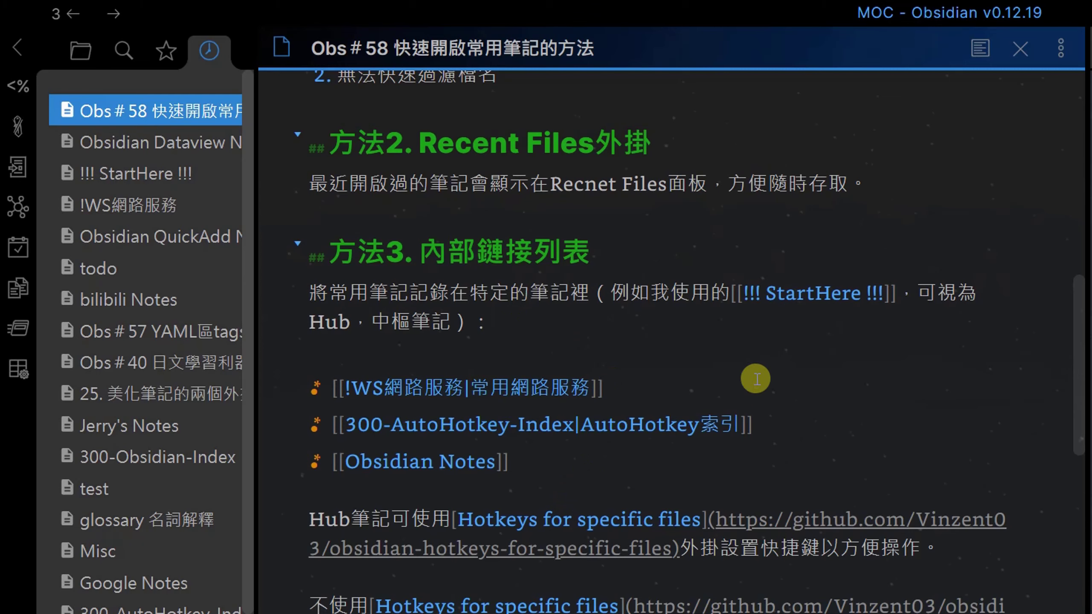
pyautogui.click(984, 51)
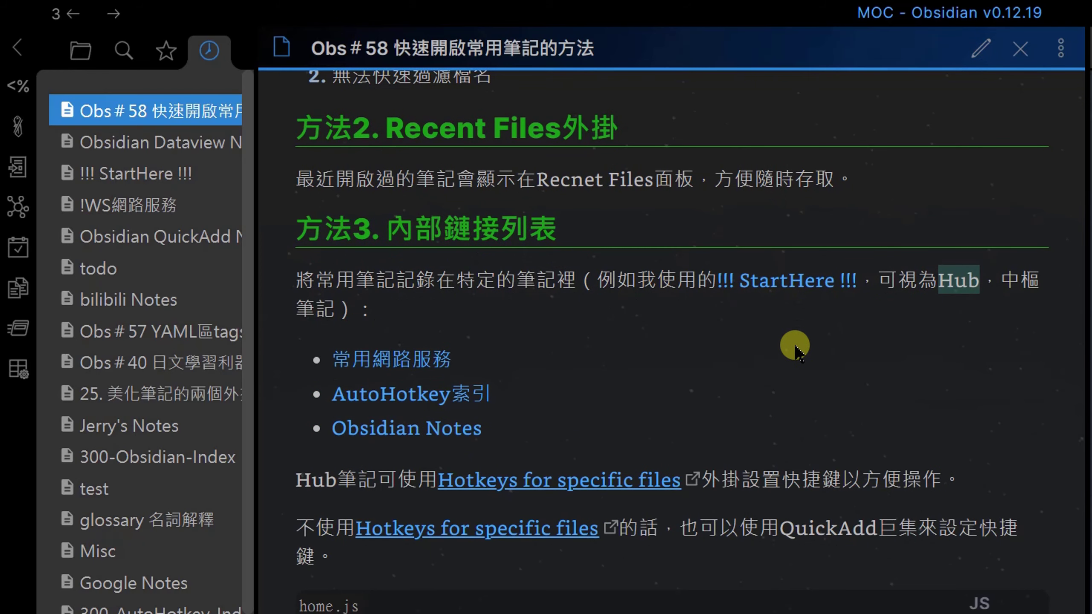
# - Open the !!! StartHere !!! link in a new pane and view its 開啟常用筆記 section, closing the pane at the end
pyautogui.keyDown('ctrl'); pyautogui.click(790, 295); pyautogui.keyUp('ctrl')
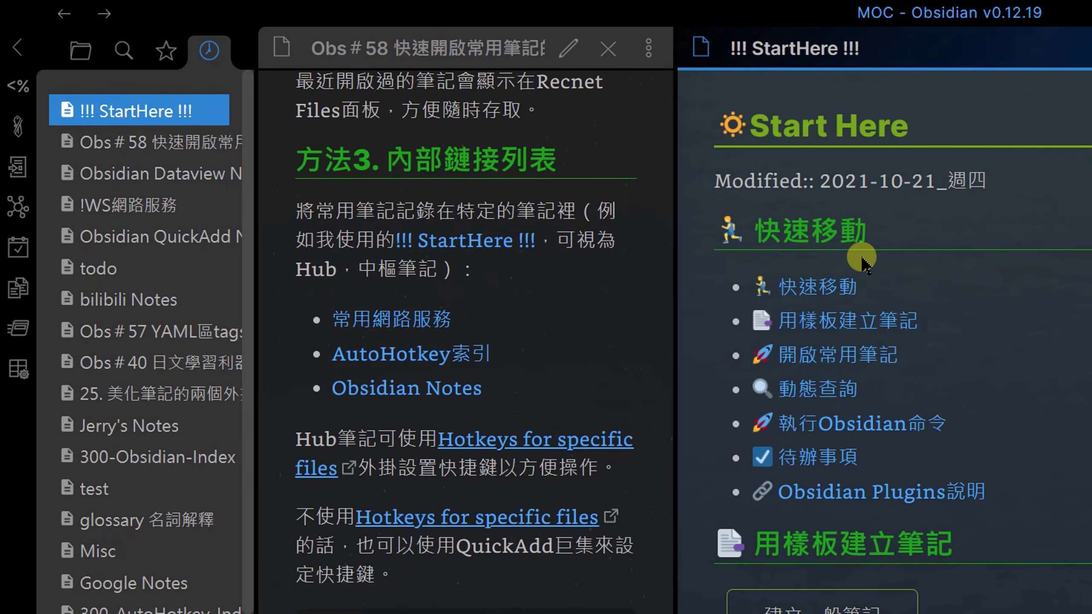
pyautogui.click(807, 365)
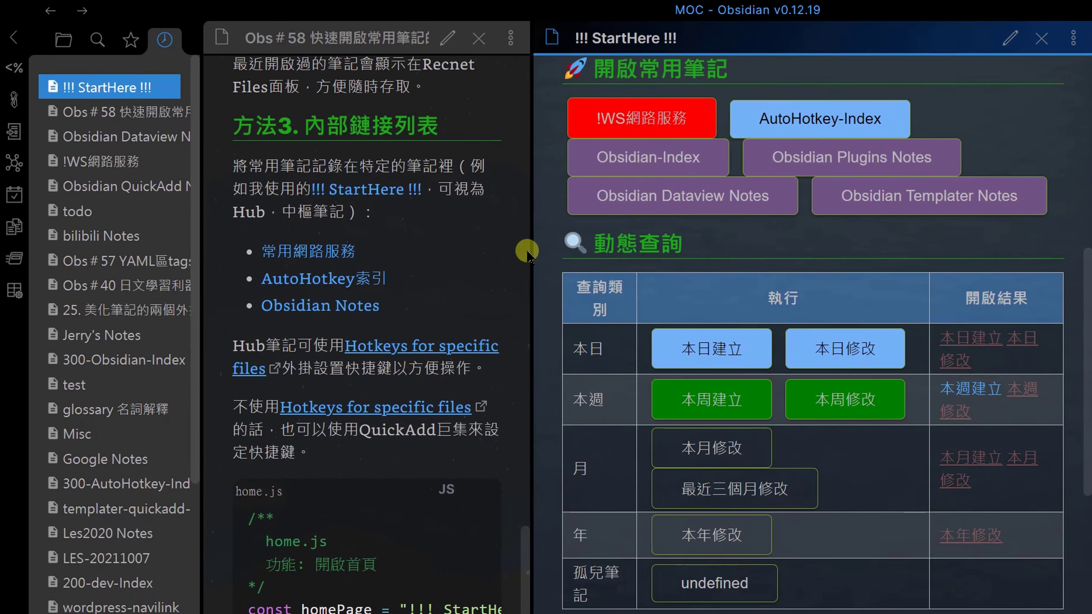
pyautogui.hotkey('ctrl', 'alt', 'w')
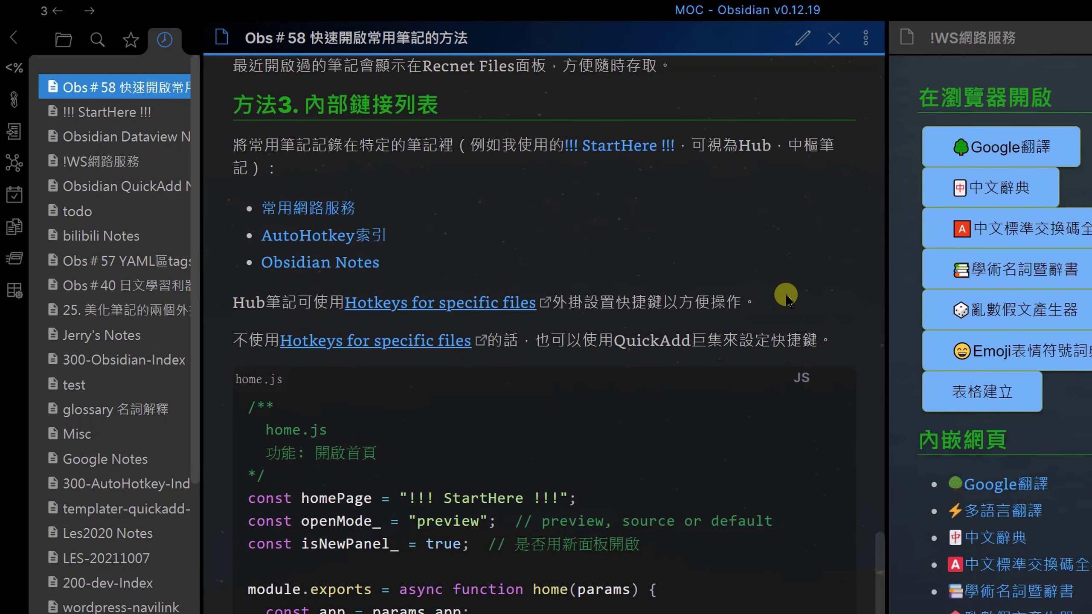
# - Review the 方法3 section and open the !!! StartHere !!! home note in the current pane
pyautogui.scroll(3, 786, 296)
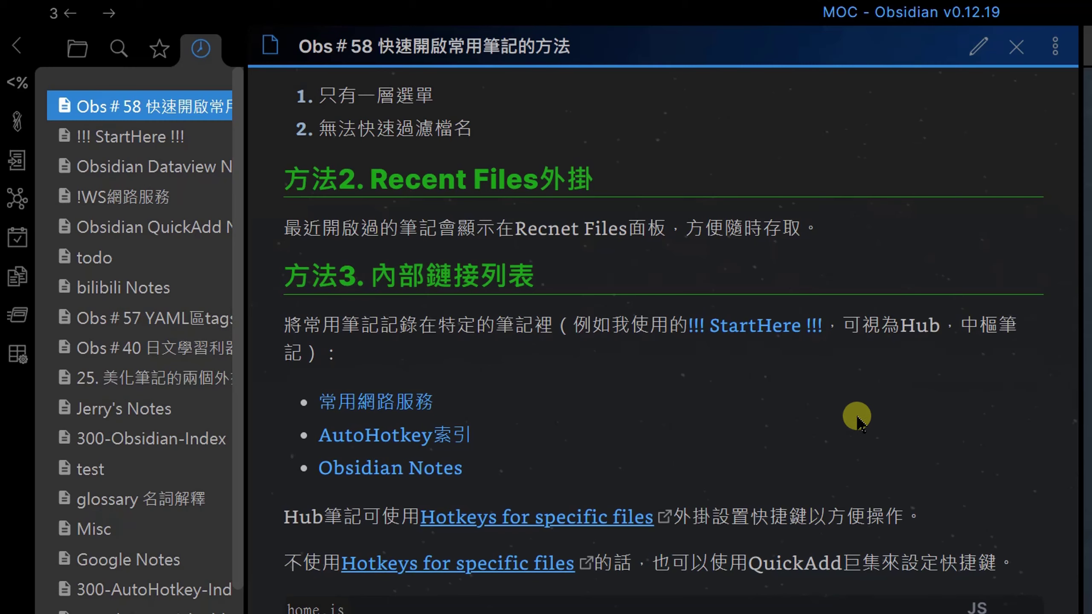
pyautogui.scroll(-3, 892, 437)
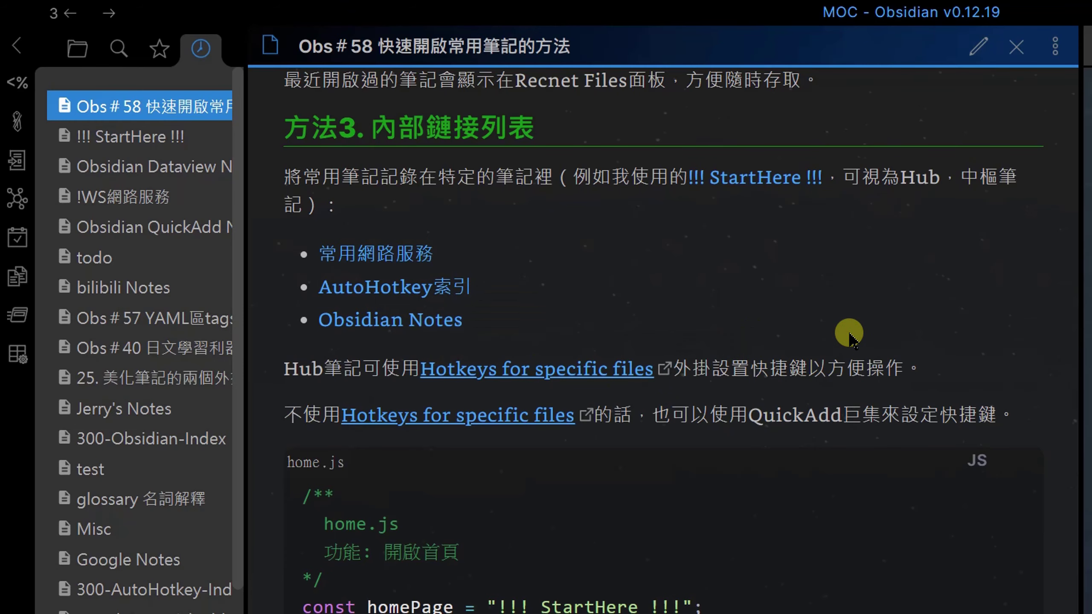
pyautogui.hotkey('alt', 'h')
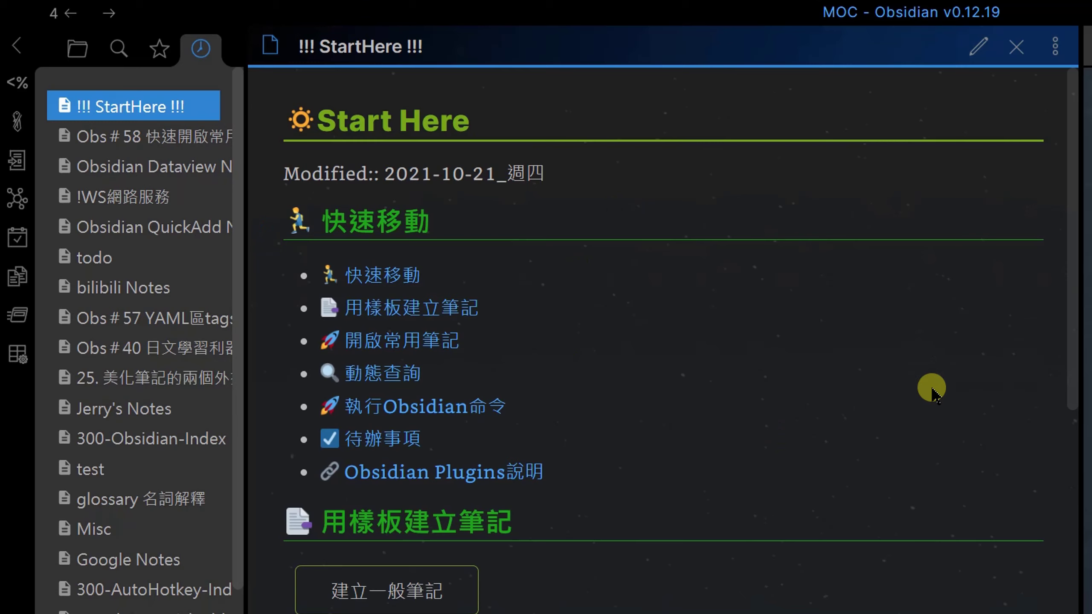
# - Check the file list in the quick switcher without choosing anything, and go back to the Obs＃58 note
pyautogui.hotkey('ctrl', 'o')
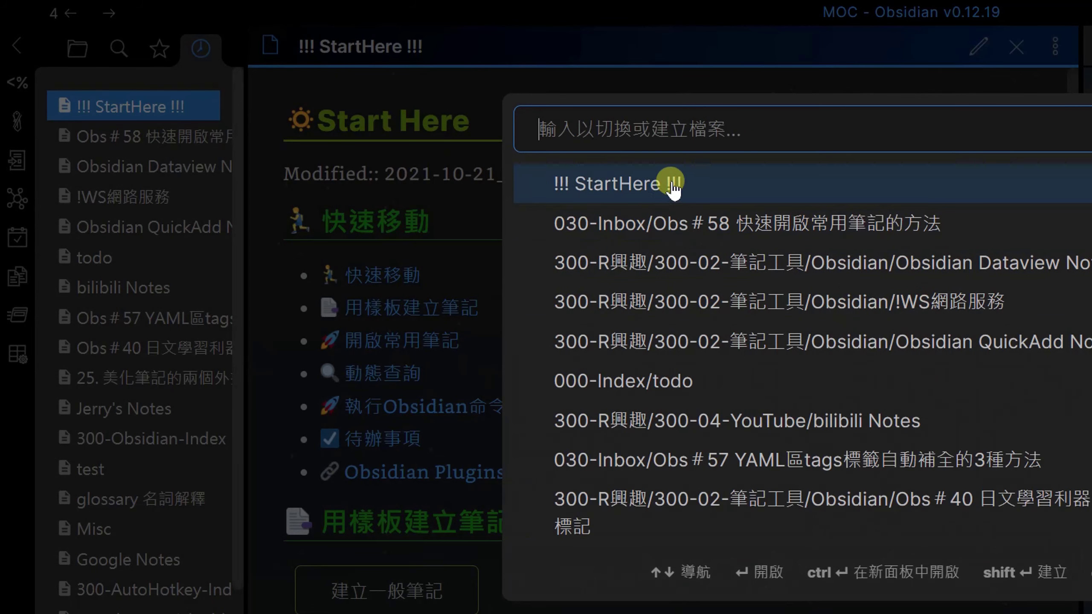
pyautogui.press('Escape')
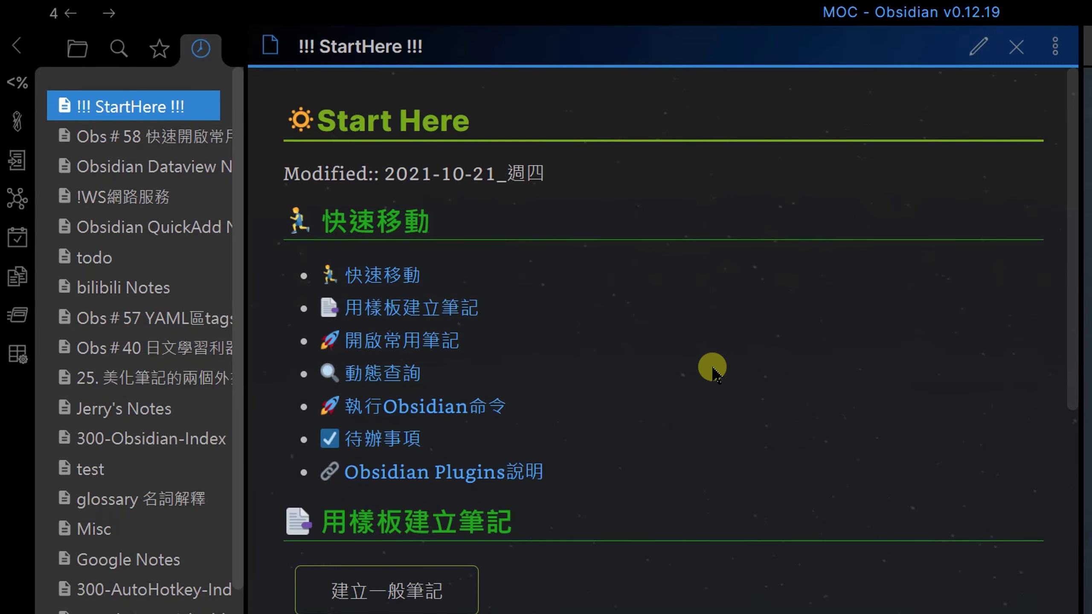
pyautogui.hotkey('ctrl', 'alt', 'Left')
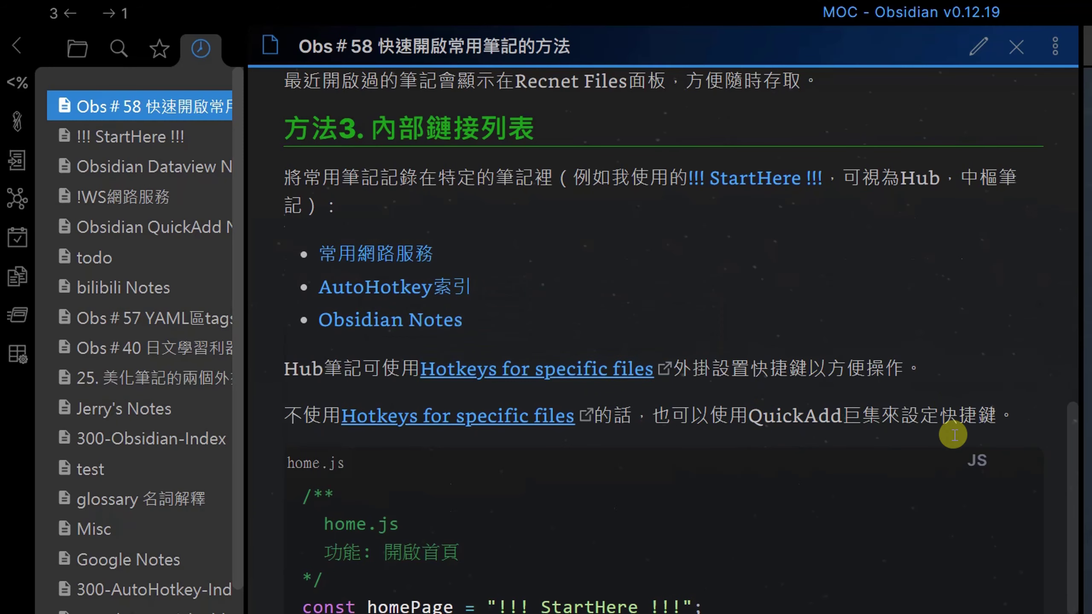
# - Read the home.js code under 方法3 and test opening !!! StartHere !!! in a new pane, closing it again
pyautogui.scroll(-3, 953, 434)
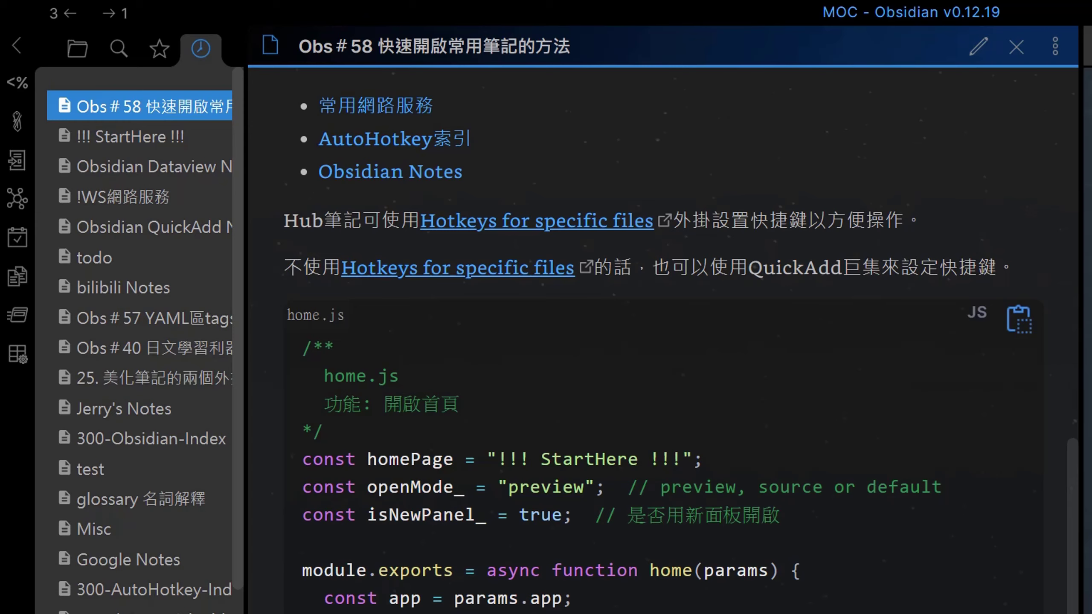
pyautogui.scroll(-3, 634, 305)
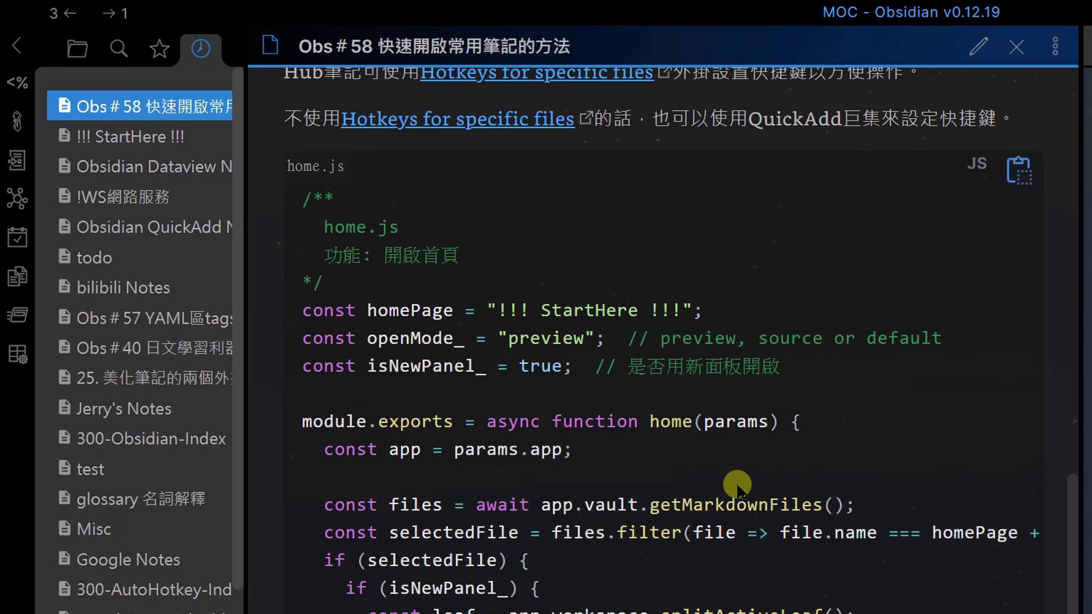
pyautogui.hotkey('alt', 'h')
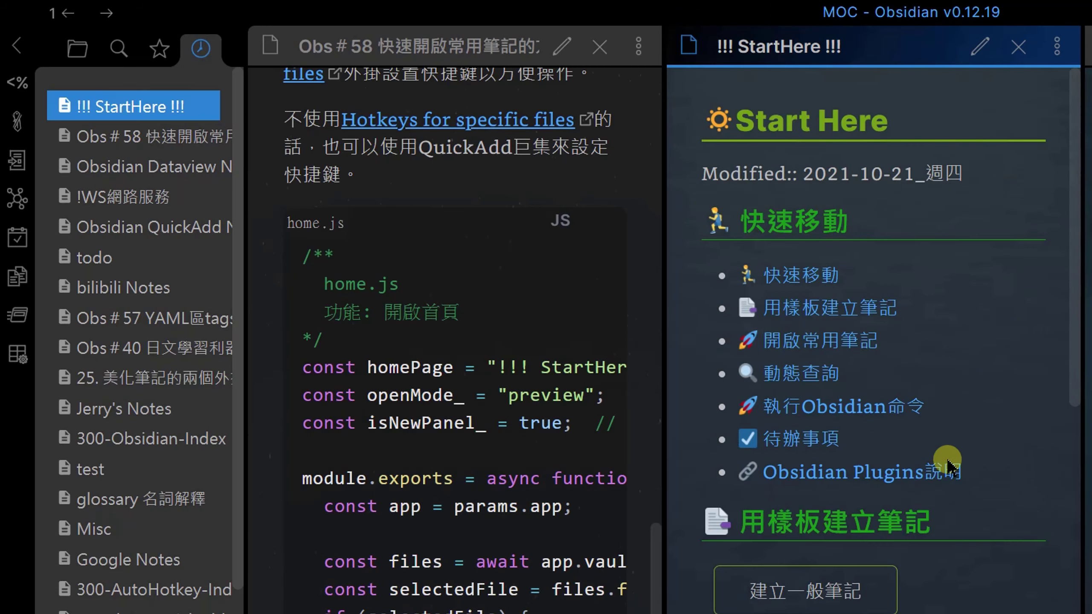
pyautogui.click(1007, 52)
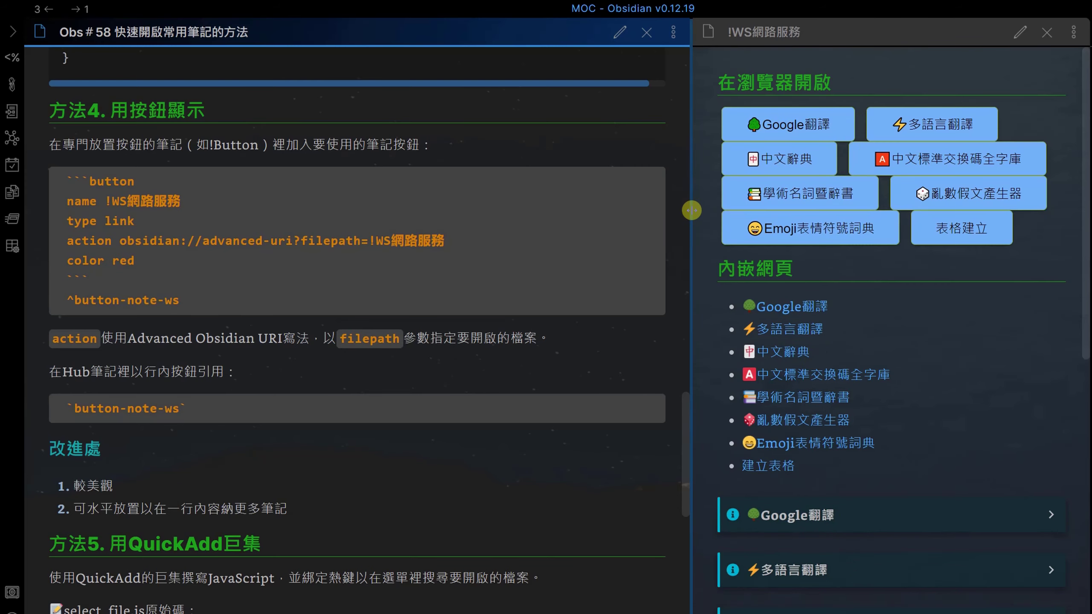
# - Resize the two side-by-side panes so that the Obs＃58 note takes up about two thirds of the width
pyautogui.moveTo(690, 210); pyautogui.dragTo(327, 211)
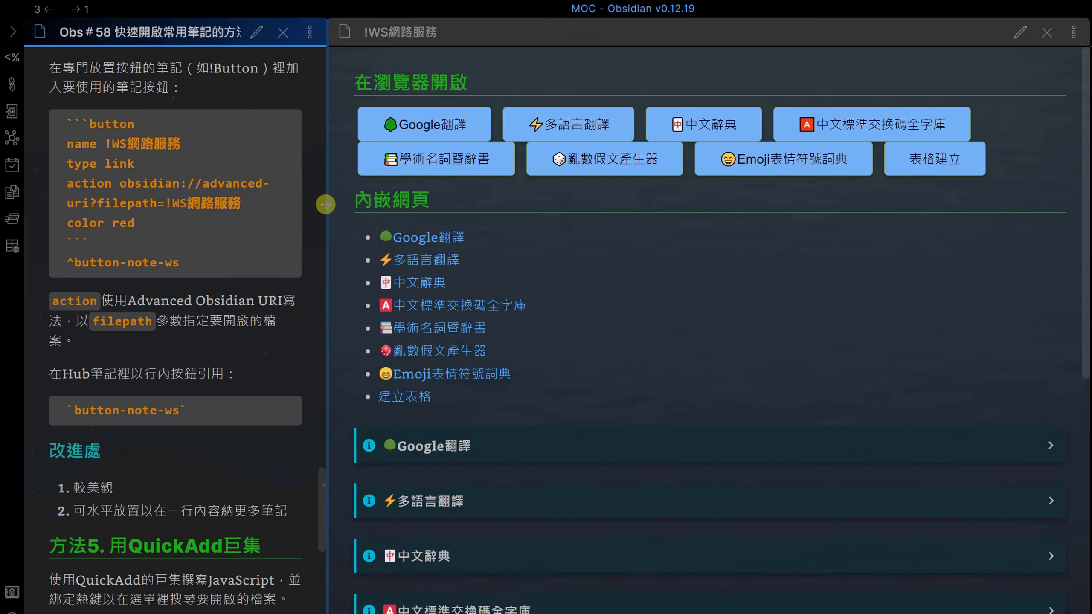
pyautogui.moveTo(325, 203); pyautogui.dragTo(410, 202)
pyautogui.moveTo(531, 202); pyautogui.dragTo(725, 185)
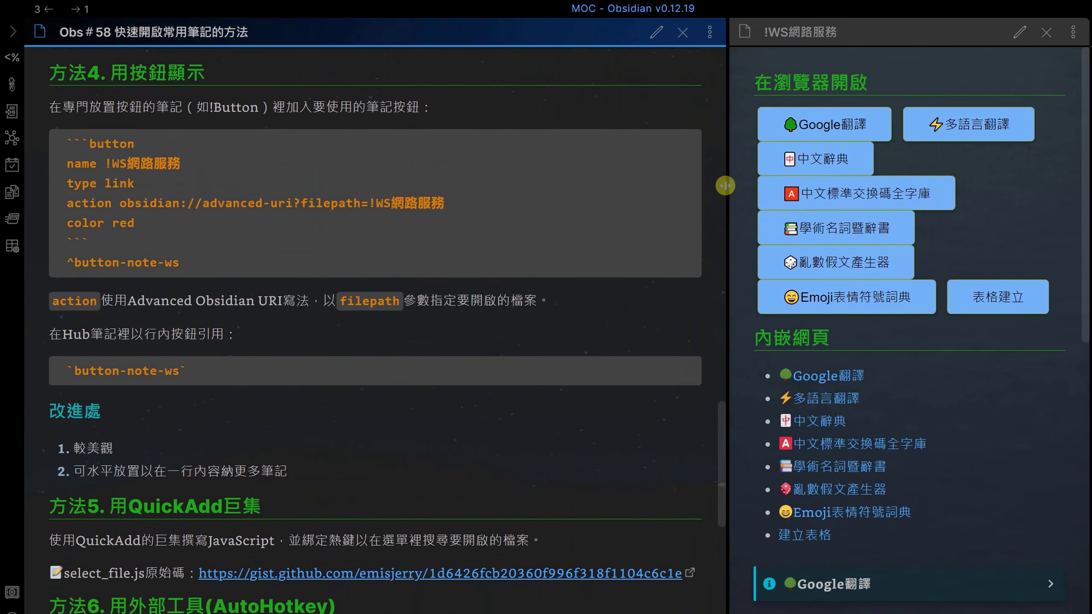
pyautogui.click(780, 150)
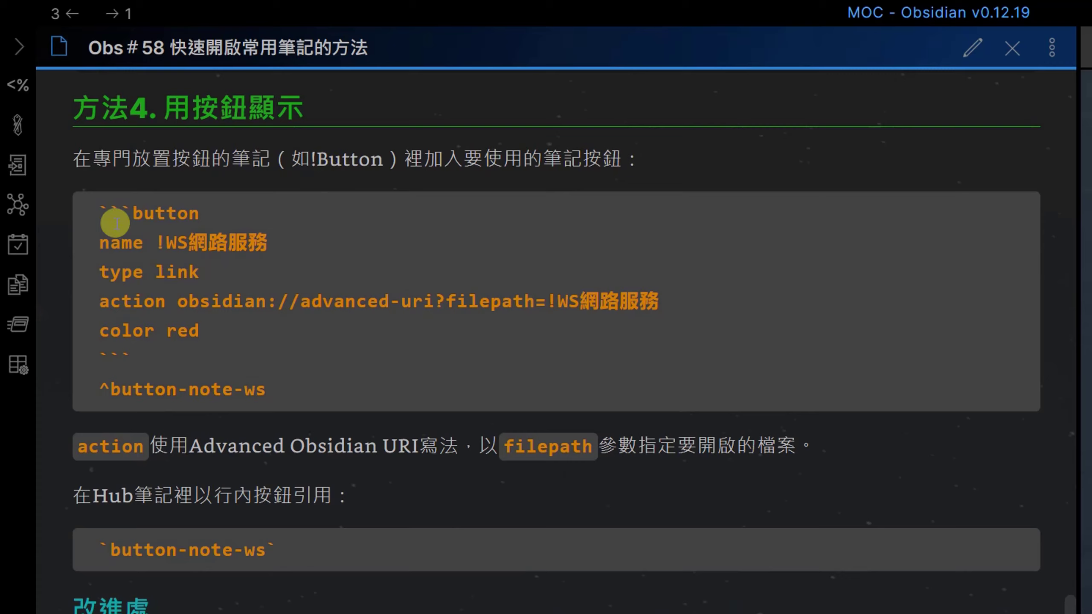
# - Examine the button code block under 方法4. 用按鈕顯示, highlighting its fenced lines and the word button
pyautogui.moveTo(102, 210); pyautogui.dragTo(148, 364)
pyautogui.click(124, 212)
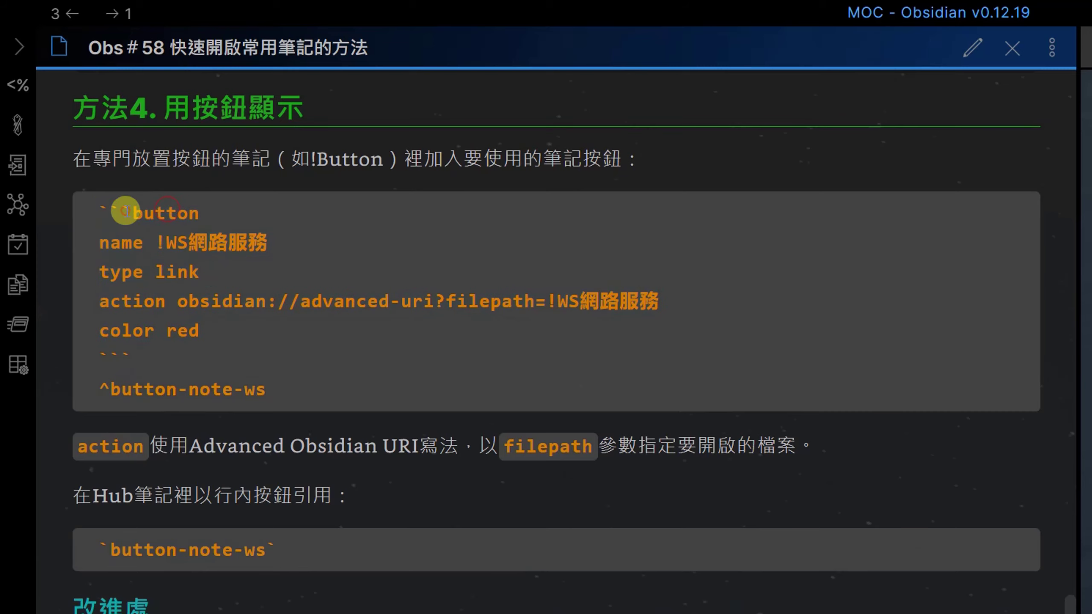
pyautogui.moveTo(134, 214); pyautogui.dragTo(216, 217)
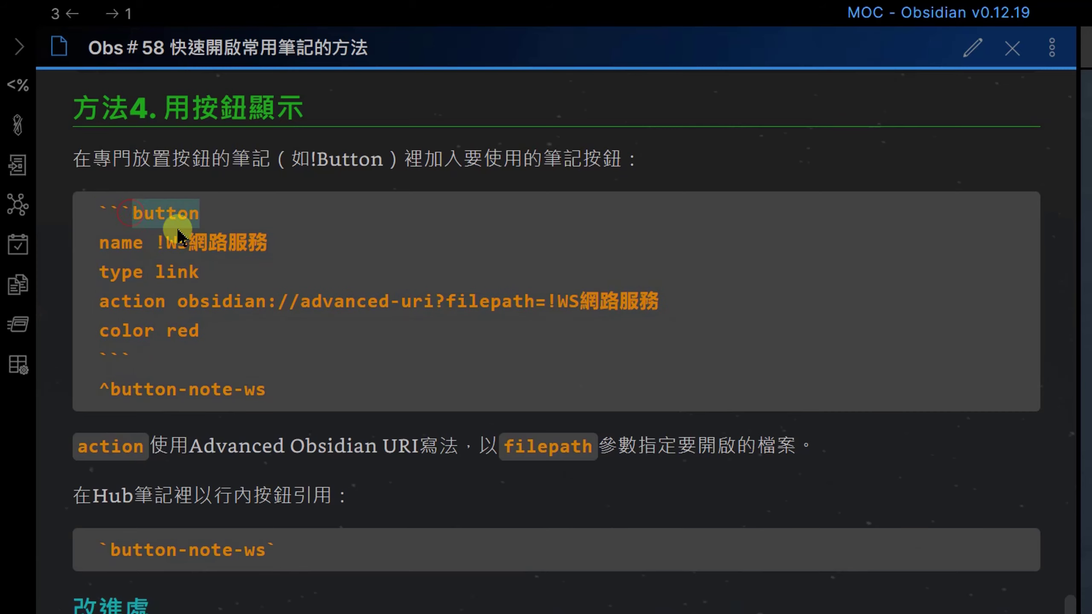
pyautogui.click(197, 217)
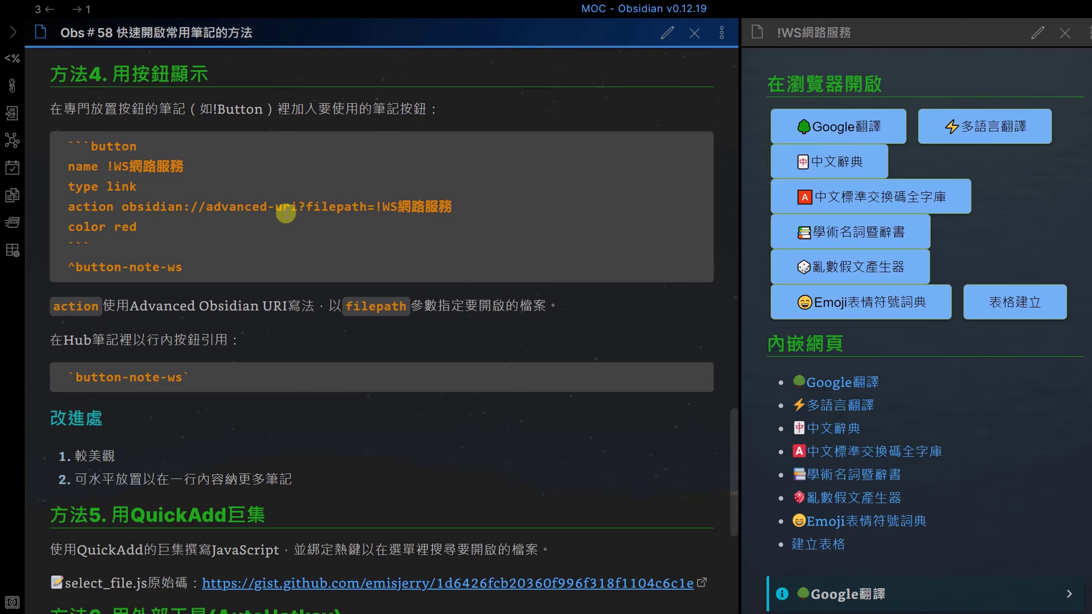
# - Highlight the filepath parameter and its value !WS網路服務 in the action line of the 方法4 button code block, and clear the selection
pyautogui.doubleClick(318, 207)
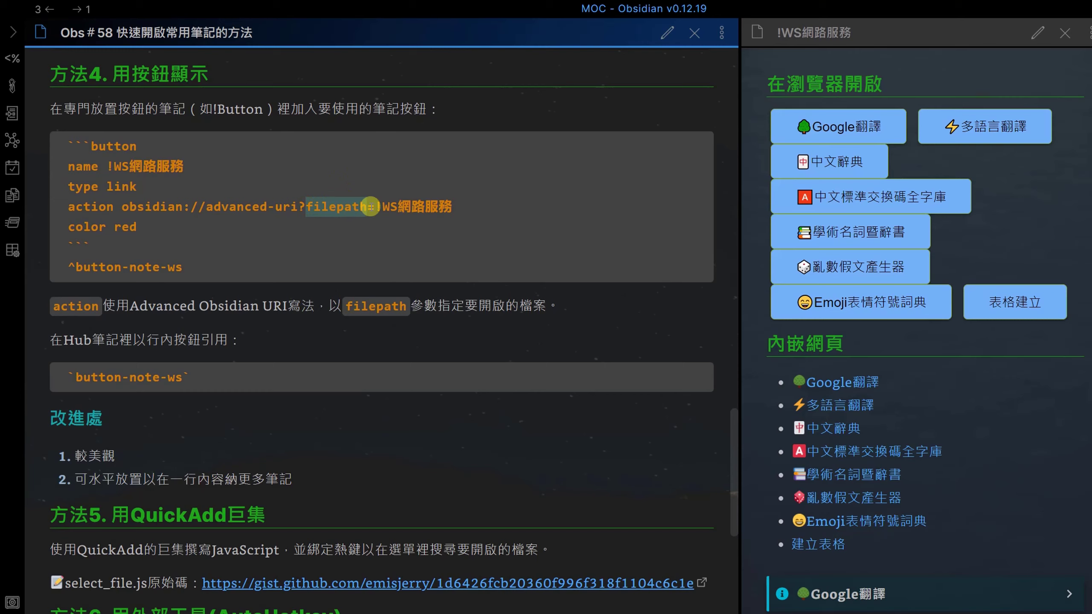
pyautogui.click(375, 206)
pyautogui.moveTo(377, 206); pyautogui.dragTo(481, 208)
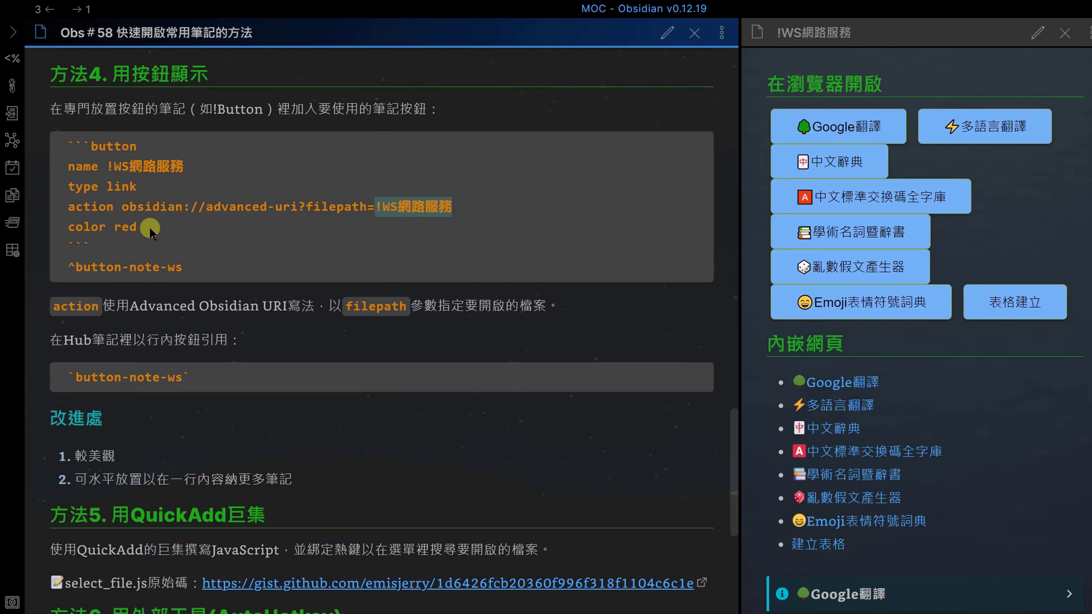
pyautogui.click(138, 195)
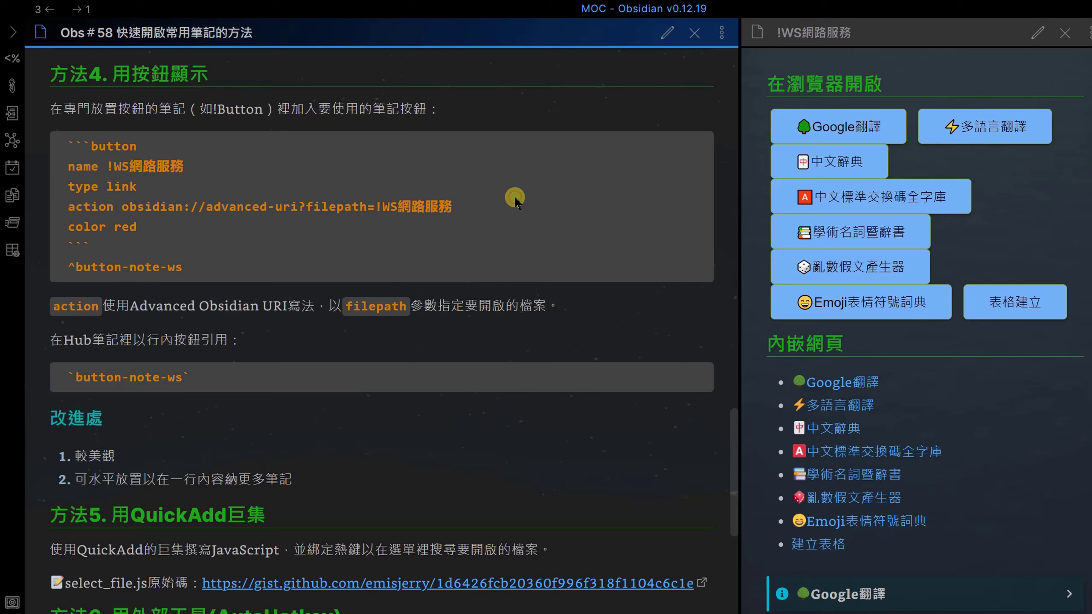
# - Find the !Buttons note with "!bu", open it in a new pane, and show its source
pyautogui.hotkey('ctrl', 'o')
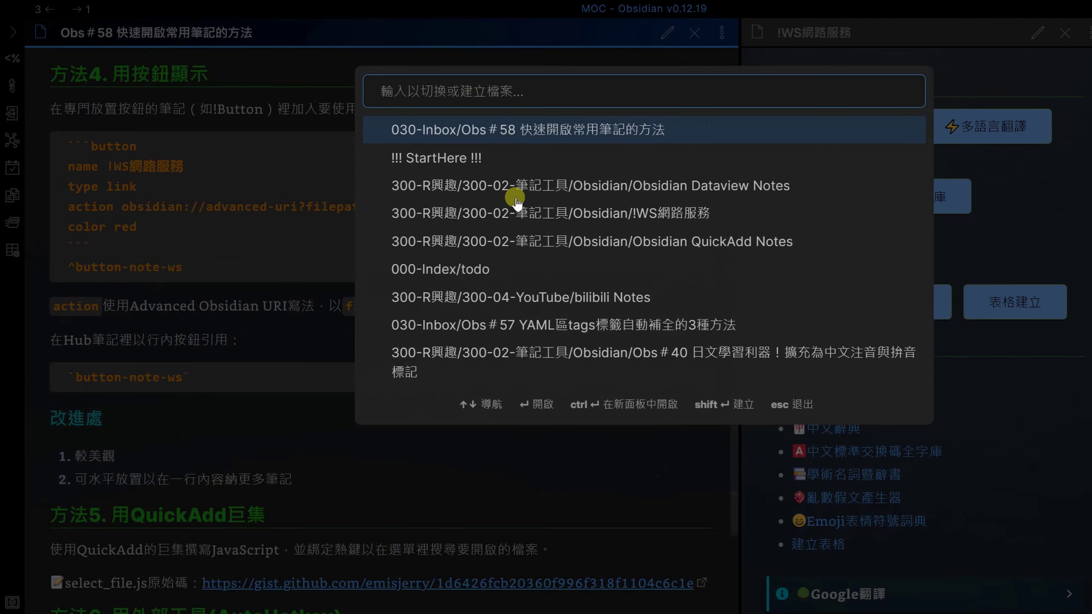
pyautogui.write('!bu')
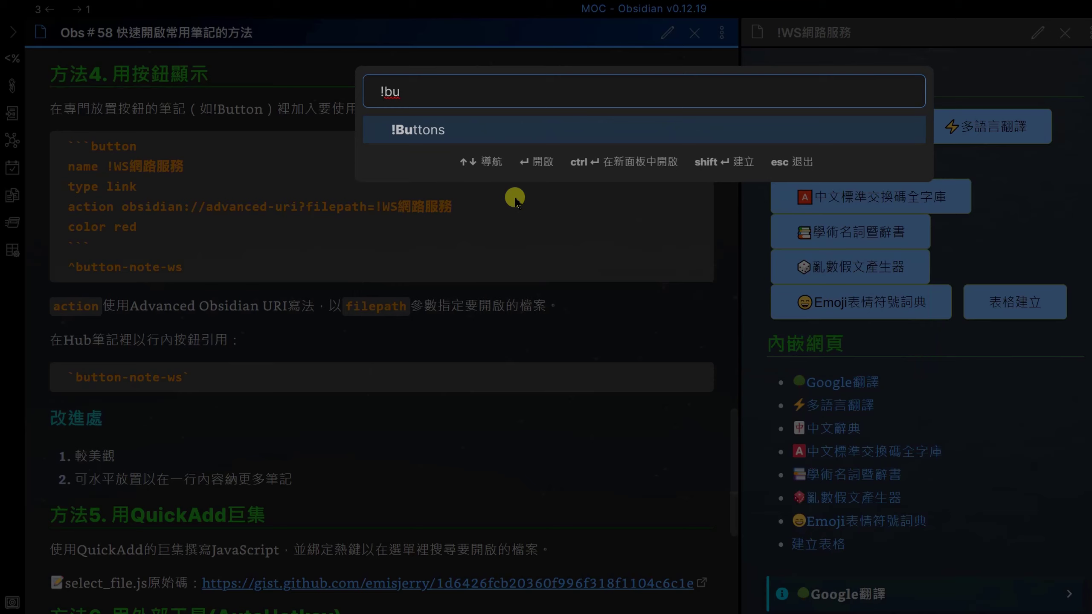
pyautogui.keyDown('ctrl'); pyautogui.click(475, 134); pyautogui.keyUp('ctrl')
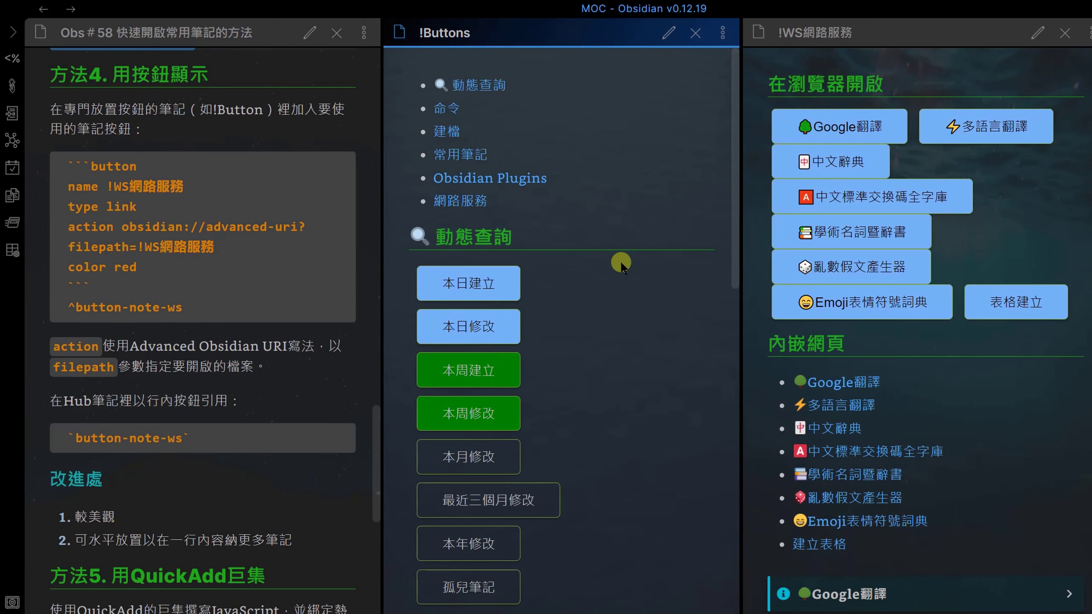
pyautogui.click(663, 35)
# - Examine the button definitions in !Buttons, highlighting the Advanced URI block and the block ID ^button-open-advanced-uri below it
pyautogui.scroll(-15, 646, 256)
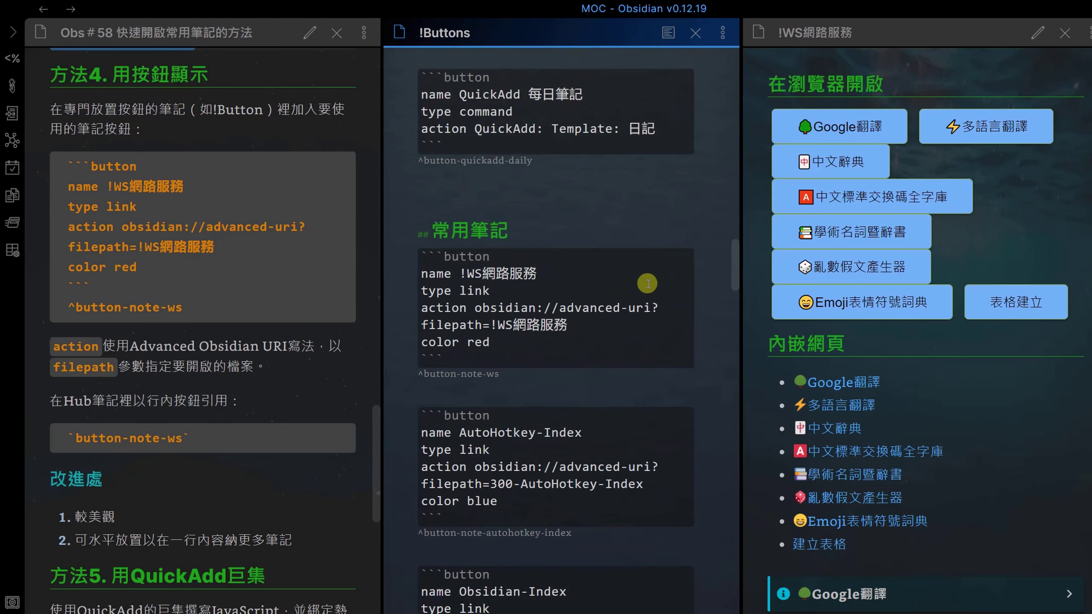
pyautogui.scroll(-20, 646, 283)
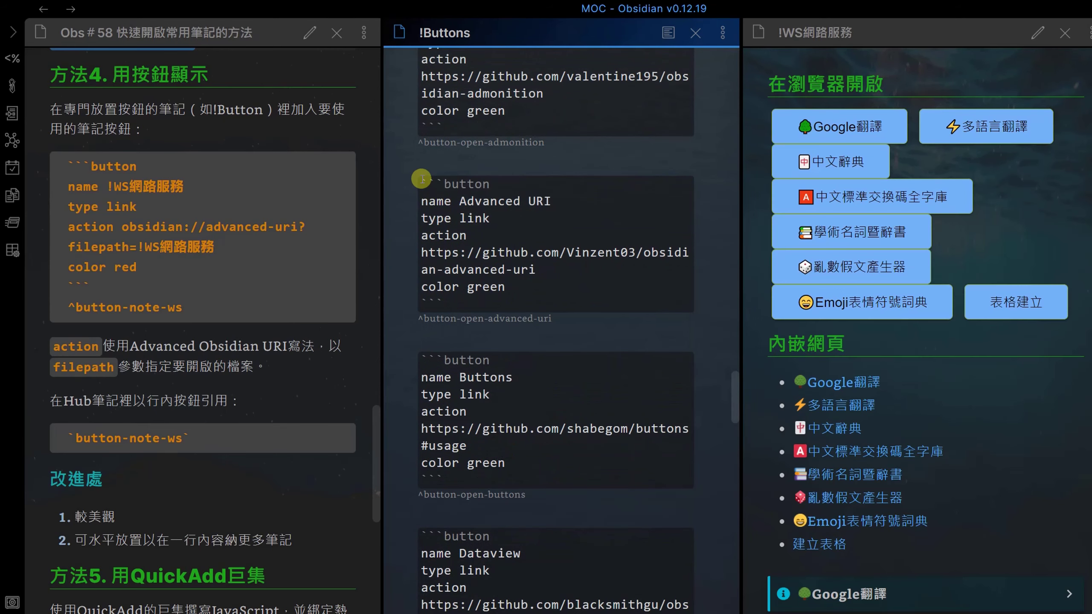
pyautogui.moveTo(421, 179); pyautogui.dragTo(447, 303)
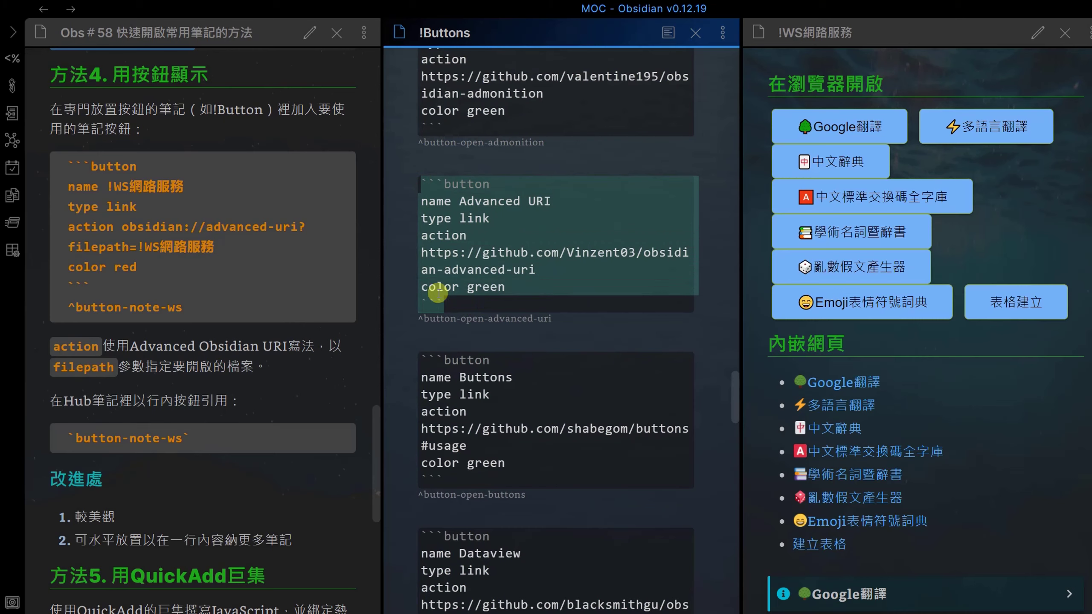
pyautogui.click(574, 251)
pyautogui.click(567, 318)
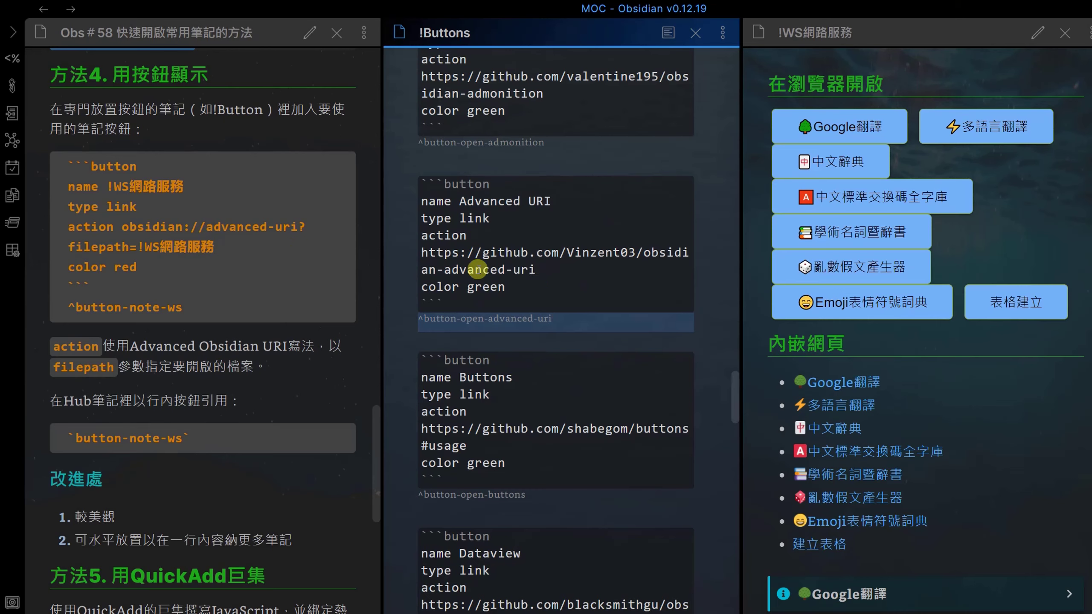
pyautogui.click(421, 318)
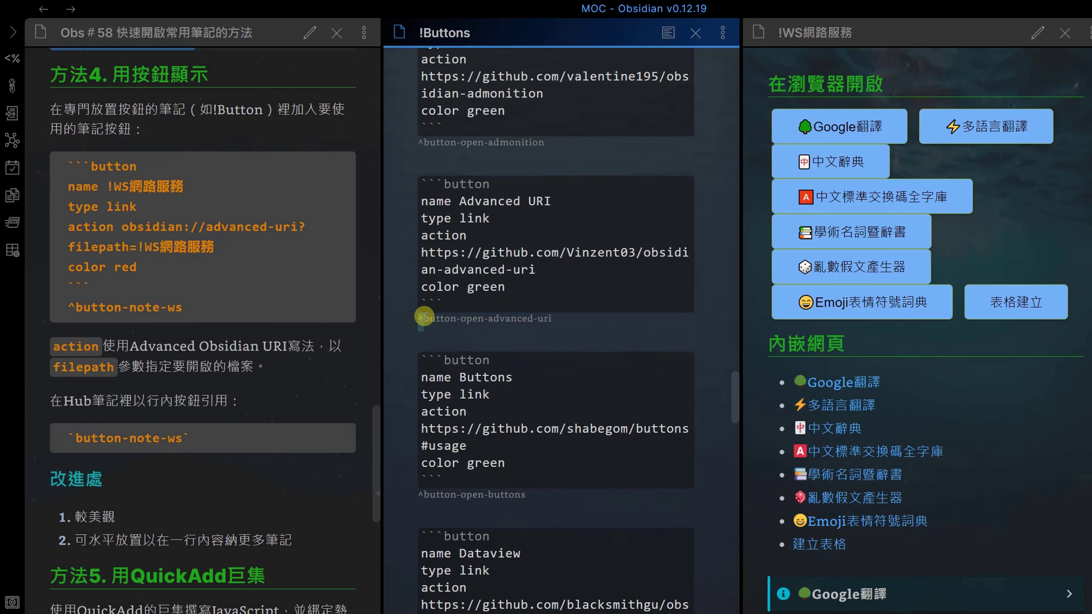
pyautogui.click(432, 318)
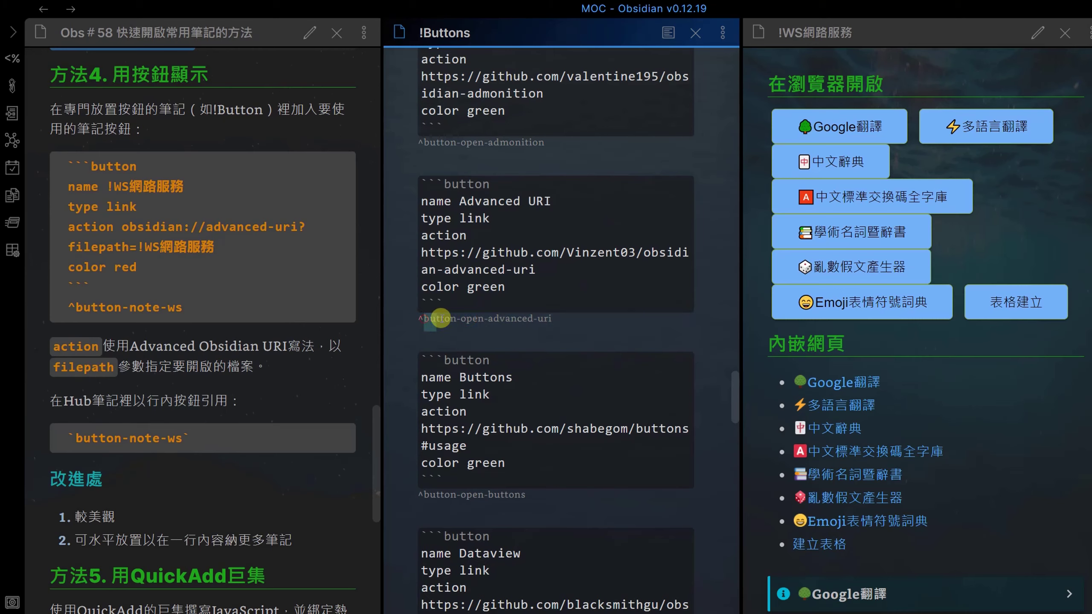
pyautogui.moveTo(440, 318); pyautogui.dragTo(455, 318)
pyautogui.click(467, 322)
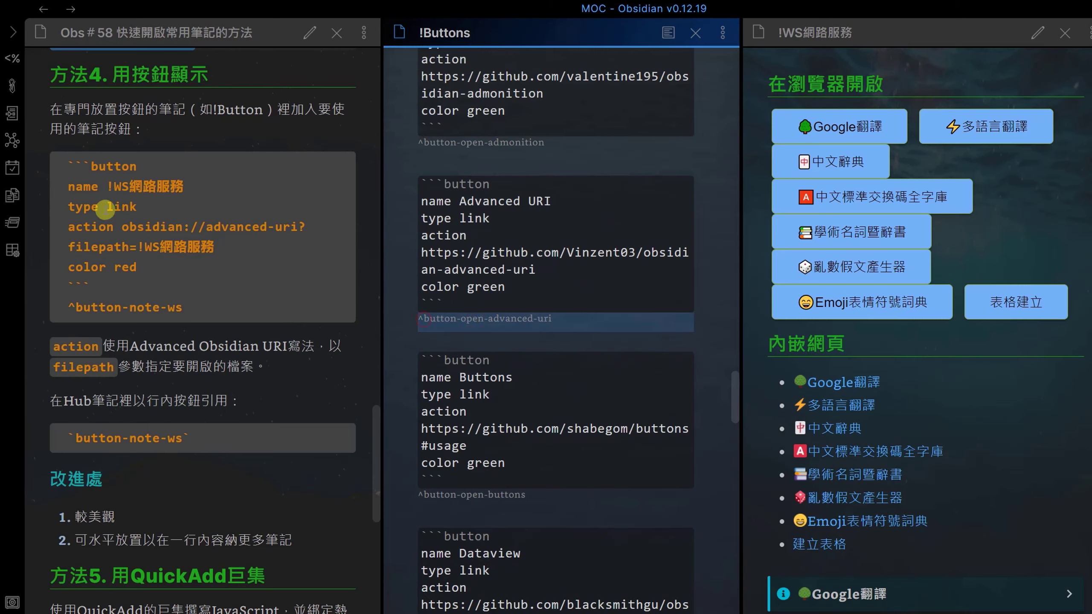
# - Highlight the inline button reference `button-note-ws`, including its backticks, in the Obs＃58 note
pyautogui.click(73, 437)
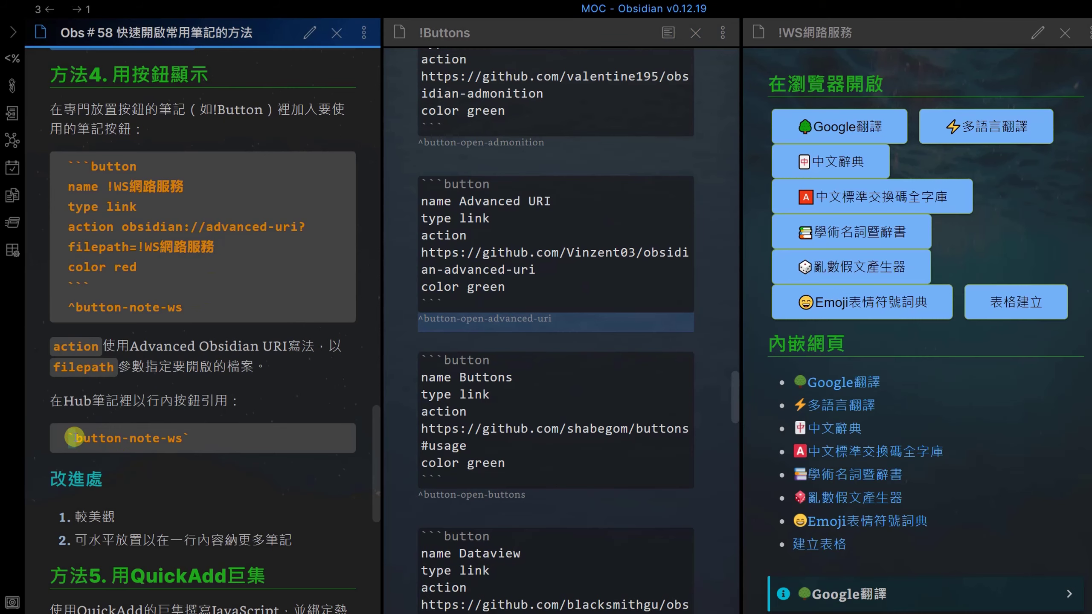
pyautogui.moveTo(74, 437); pyautogui.dragTo(171, 450)
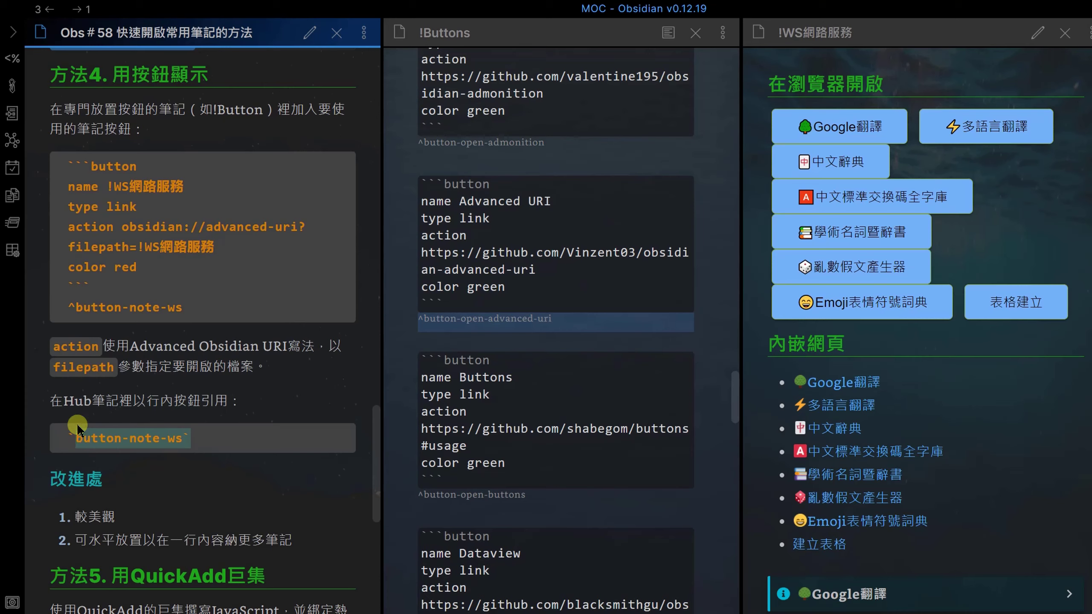
pyautogui.click(75, 438)
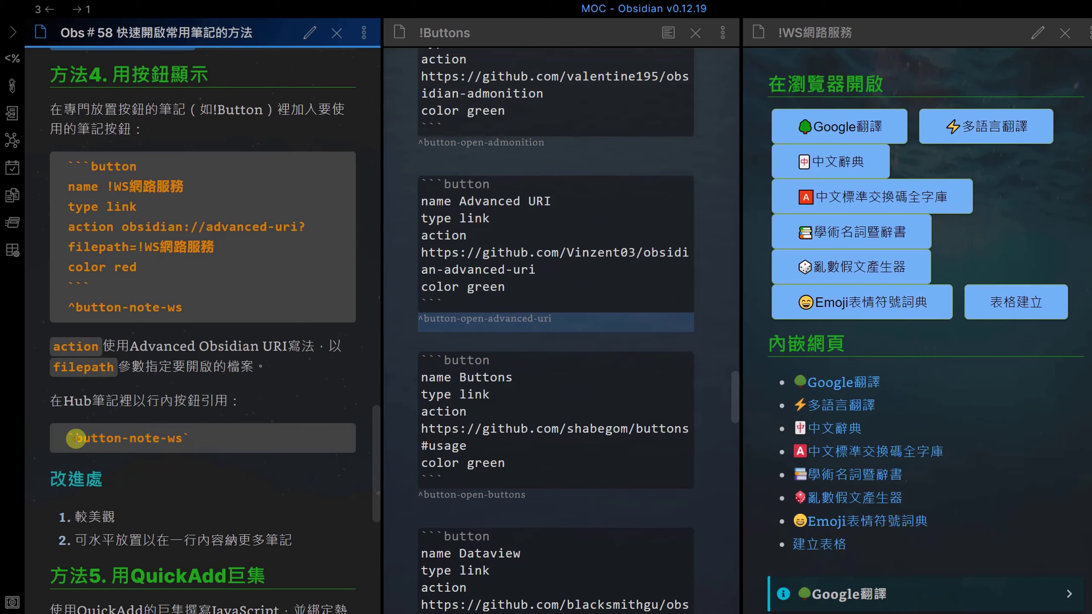
pyautogui.moveTo(68, 438); pyautogui.dragTo(194, 436)
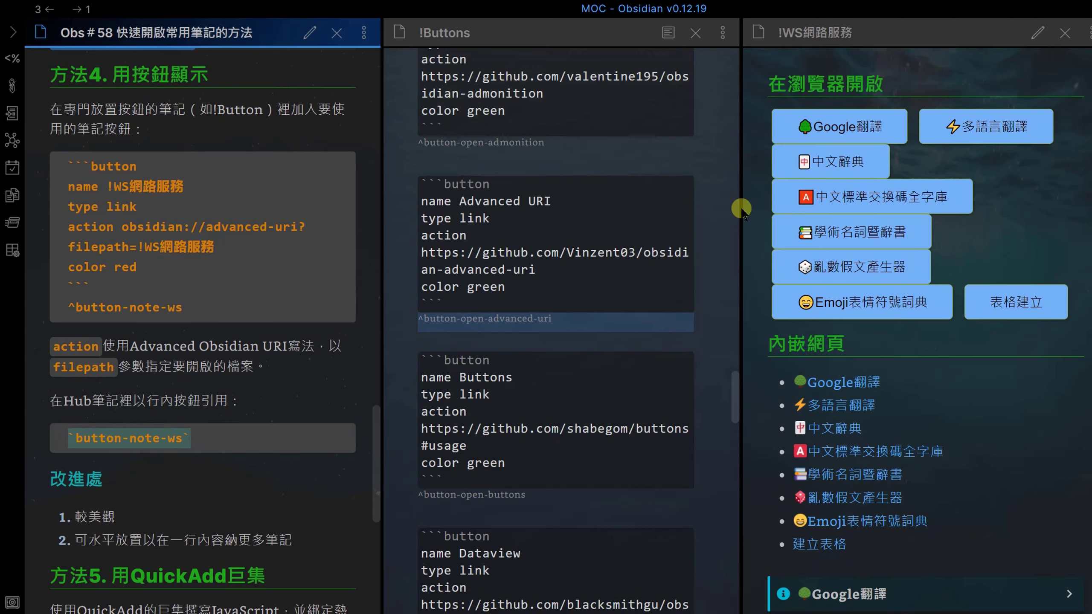
# - Widen the !WS網路服務 pane, show the note's source, and highlight the inline button references under 在瀏覽器開啟
pyautogui.moveTo(739, 209); pyautogui.dragTo(652, 208)
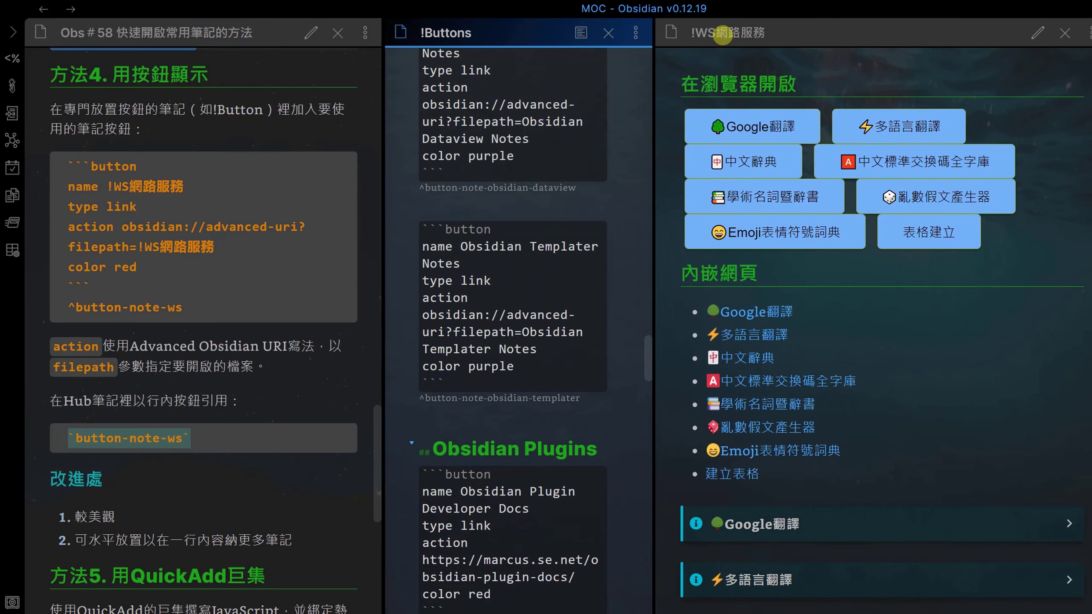
pyautogui.click(1036, 33)
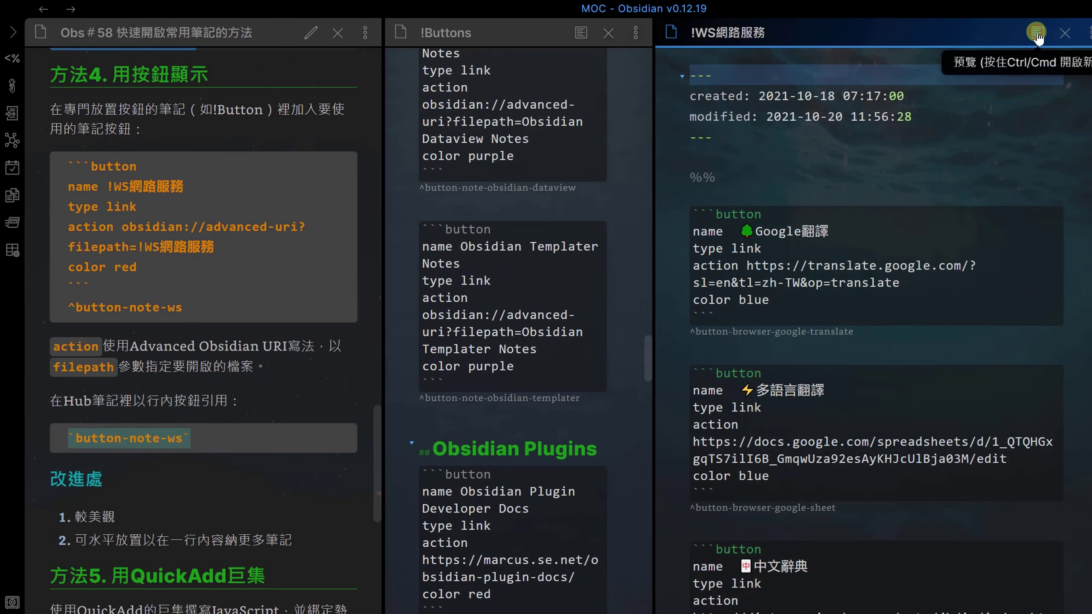
pyautogui.scroll(-5, 930, 294)
pyautogui.scroll(-10, 931, 293)
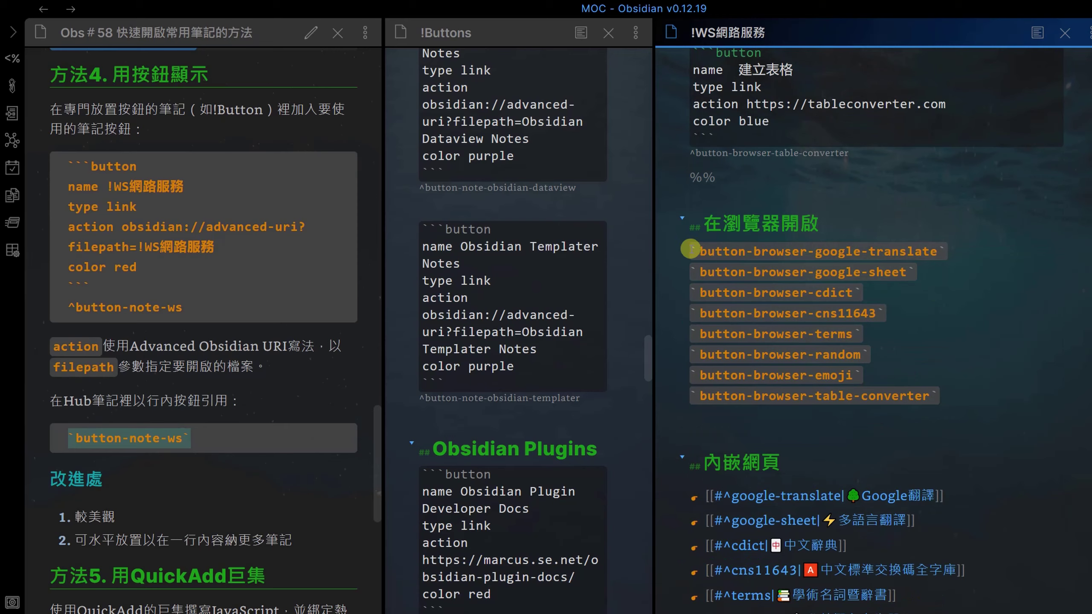
pyautogui.moveTo(690, 249); pyautogui.dragTo(950, 408)
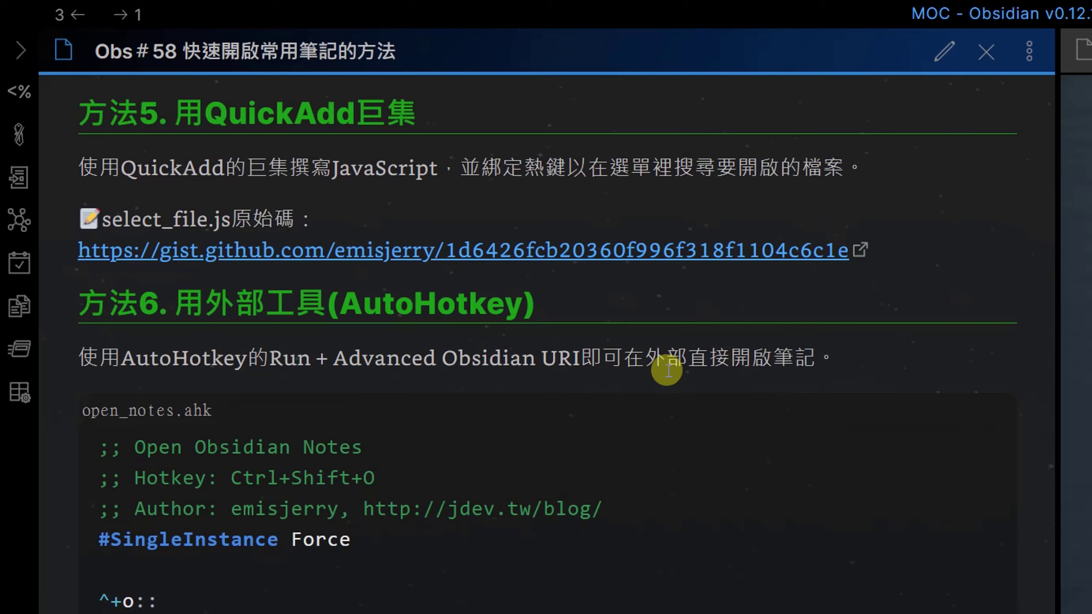
# - Use the QuickAdd file menu to open !!! StartHere !!! and, from the Obsidian筆記 submenu, Obsidian QuickAdd Notes in new panes
pyautogui.hotkey('ctrl', 'shift', 'o')
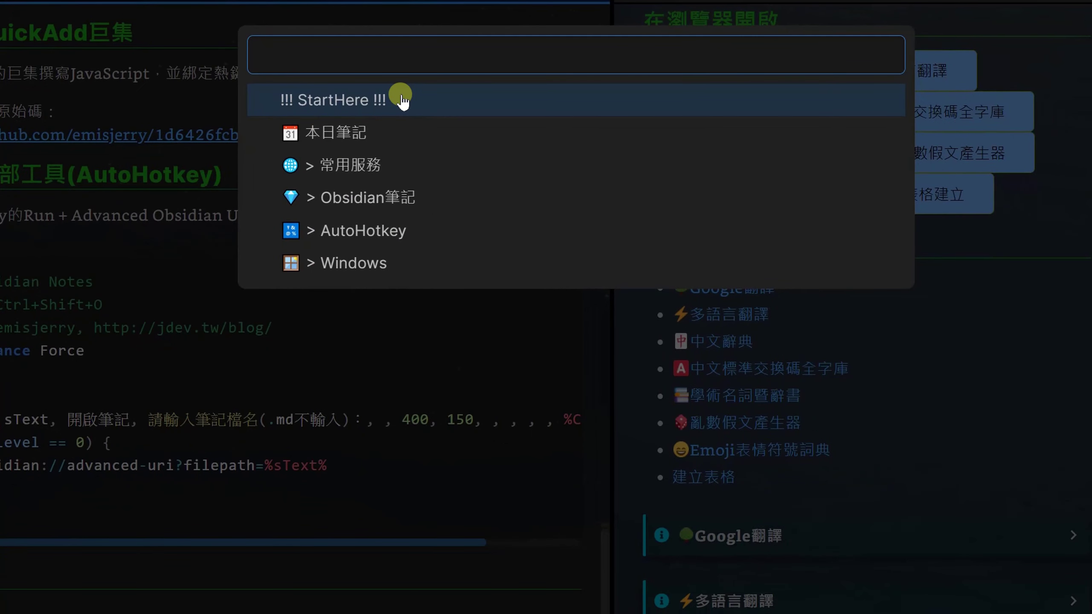
pyautogui.click(401, 101)
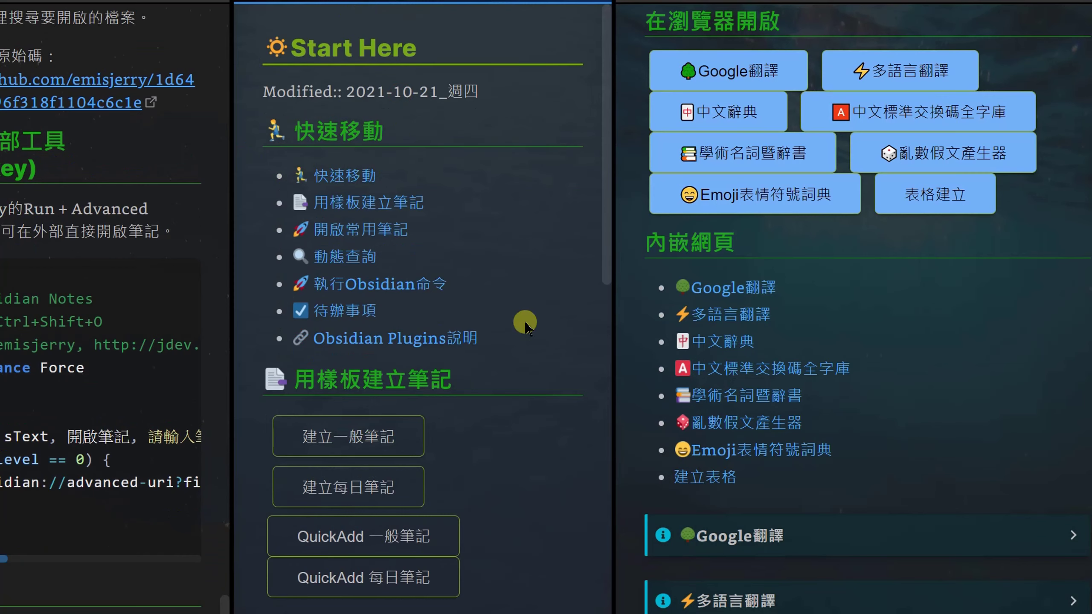
pyautogui.hotkey('ctrl', 'shift', 'o')
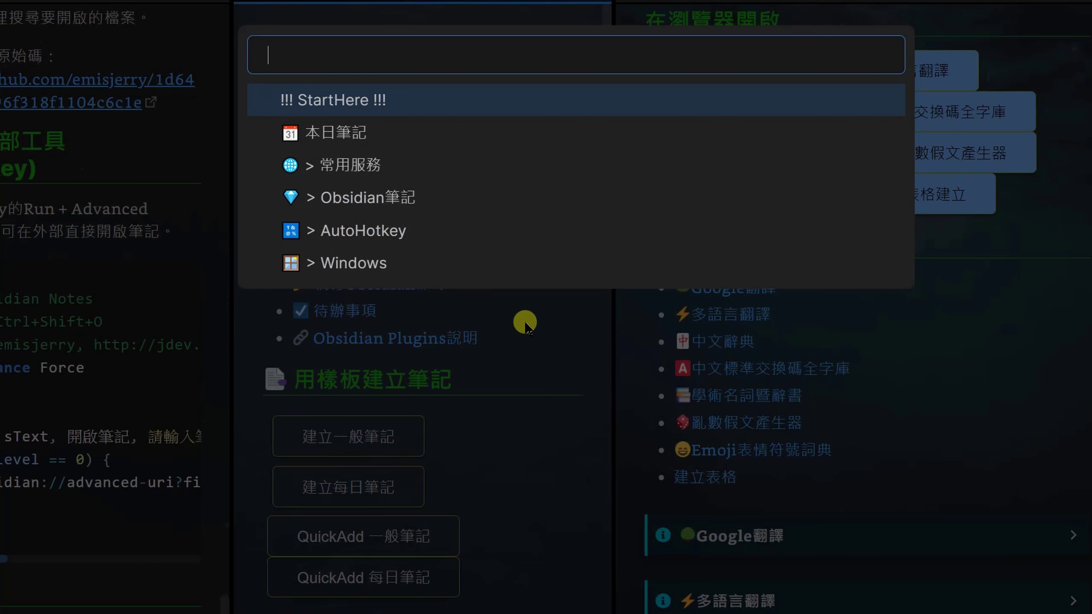
pyautogui.click(424, 200)
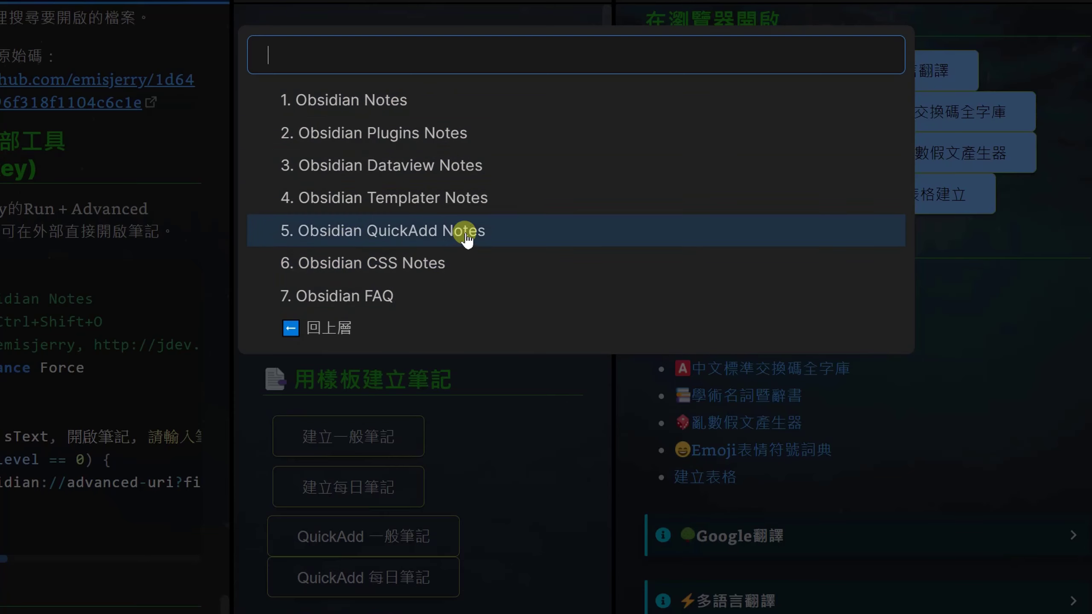
pyautogui.click(444, 236)
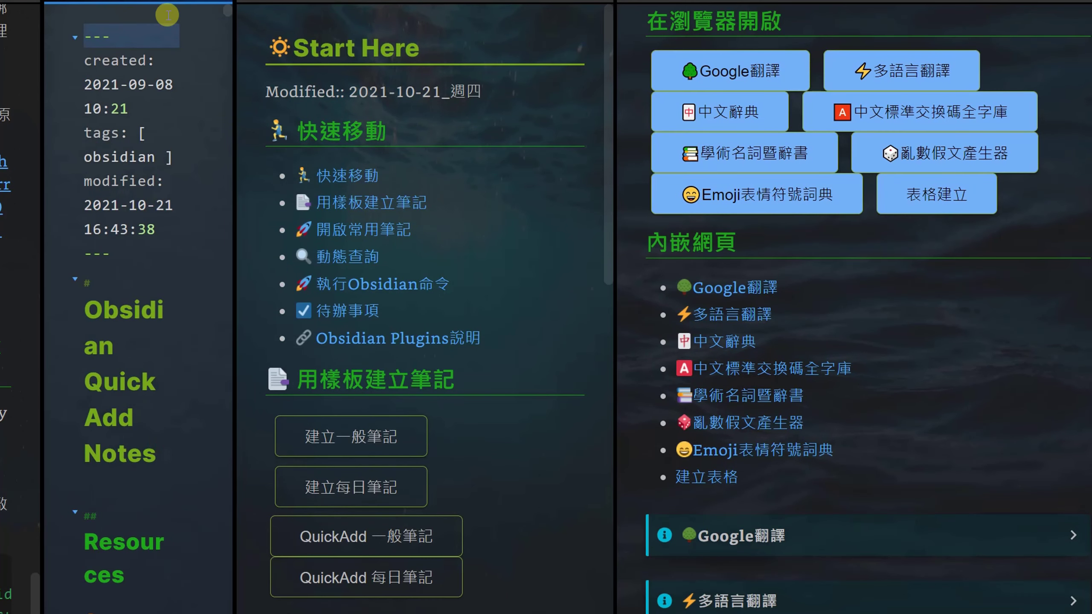
# - Close the Start Here and Obsidian QuickAdd Notes panes, and check the QuickAdd file menu again without choosing anything
pyautogui.click(561, 20)
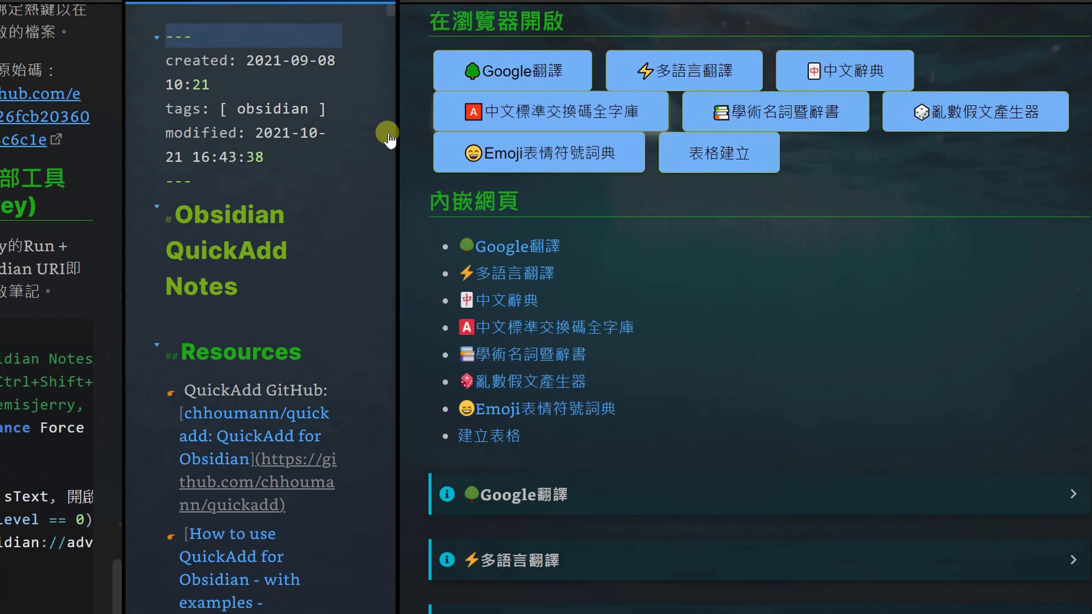
pyautogui.click(355, 5)
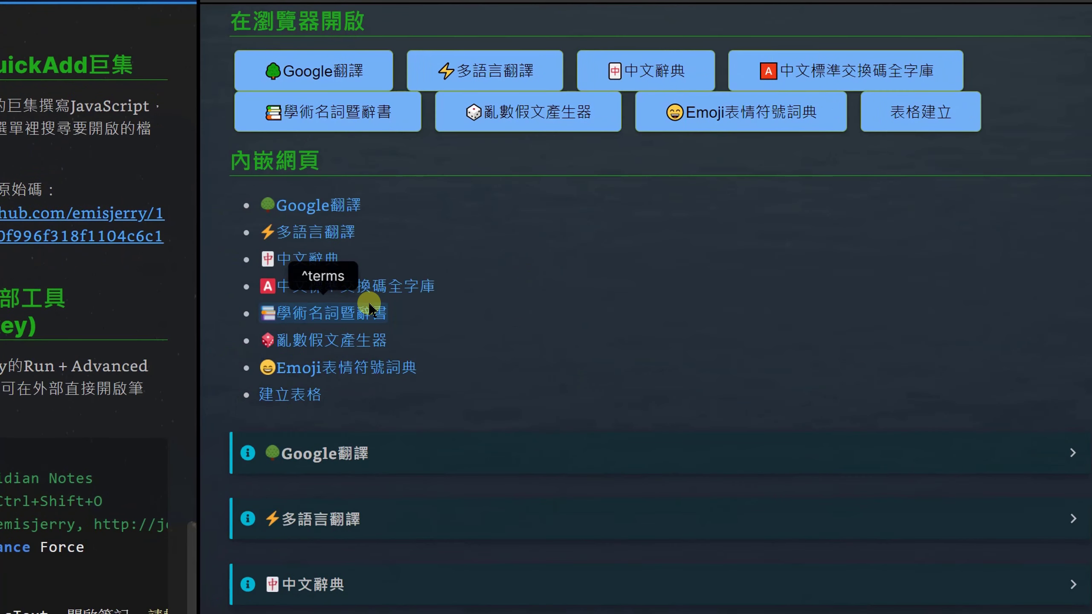
pyautogui.hotkey('ctrl', 'shift', 'o')
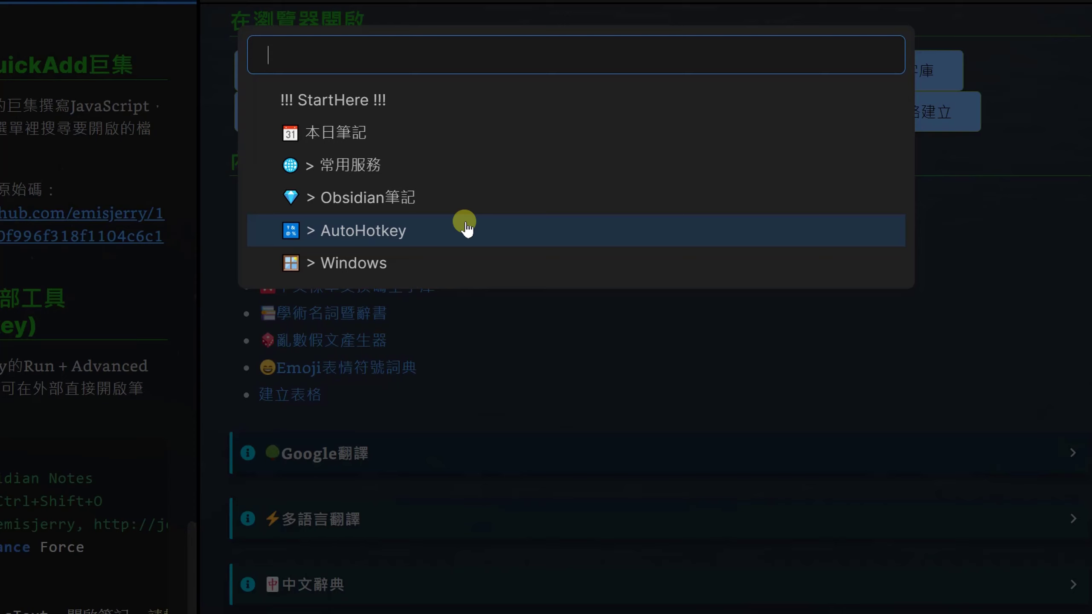
pyautogui.click(531, 405)
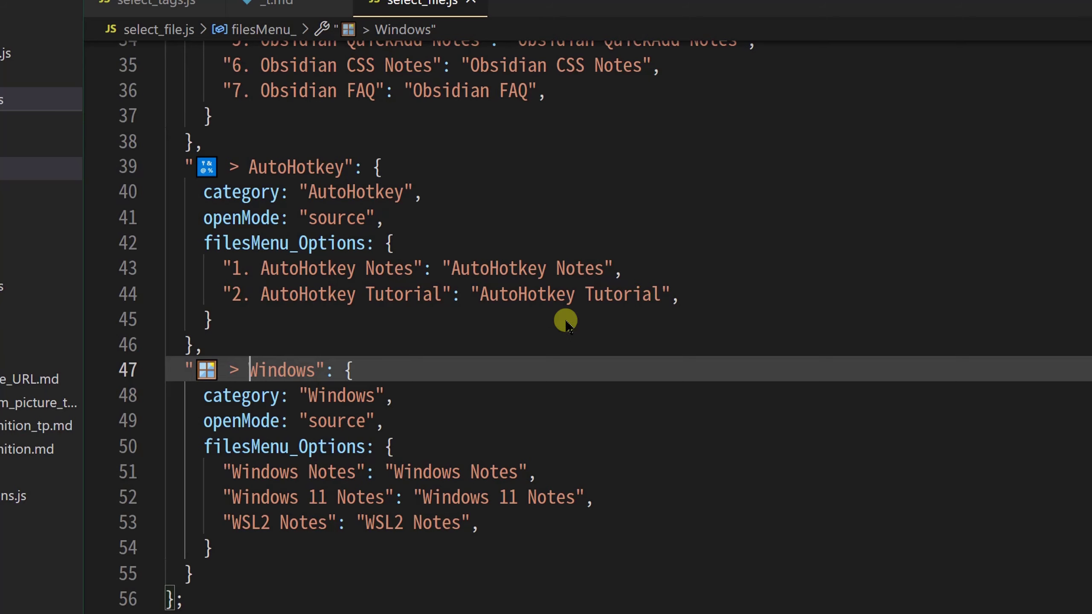
# - Examine select_file.js from the AutoHotkey menu entries up to the header, highlighting the openMode_ value preview and the start of filesMenu_
pyautogui.press('Up')
pyautogui.press('Up')
pyautogui.press('Up')
pyautogui.press('Up')
pyautogui.press('Up')
pyautogui.scroll(10, 746, 346)
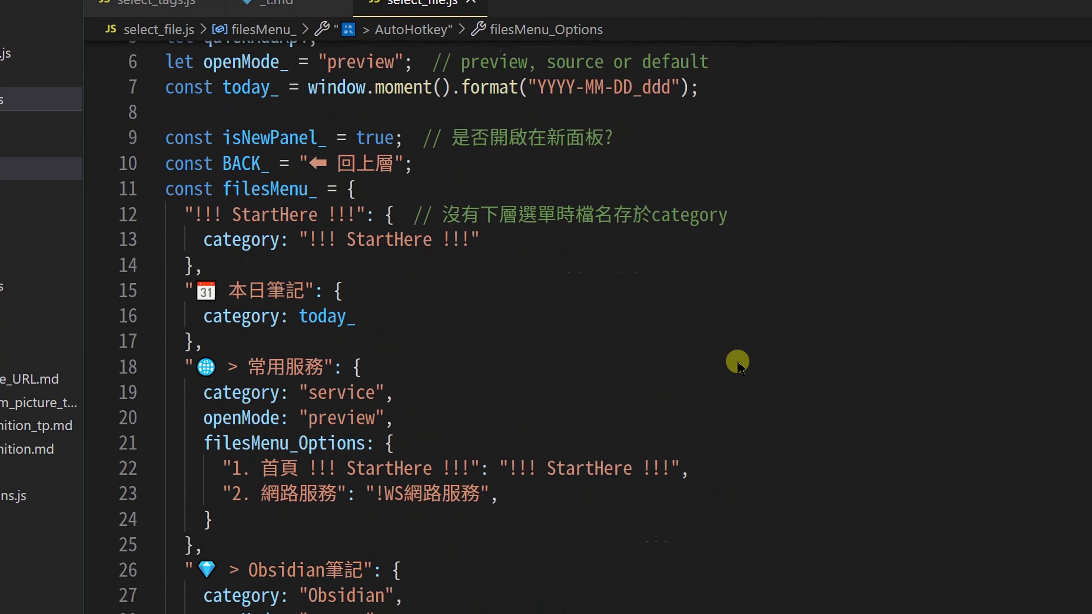
pyautogui.scroll(2, 737, 362)
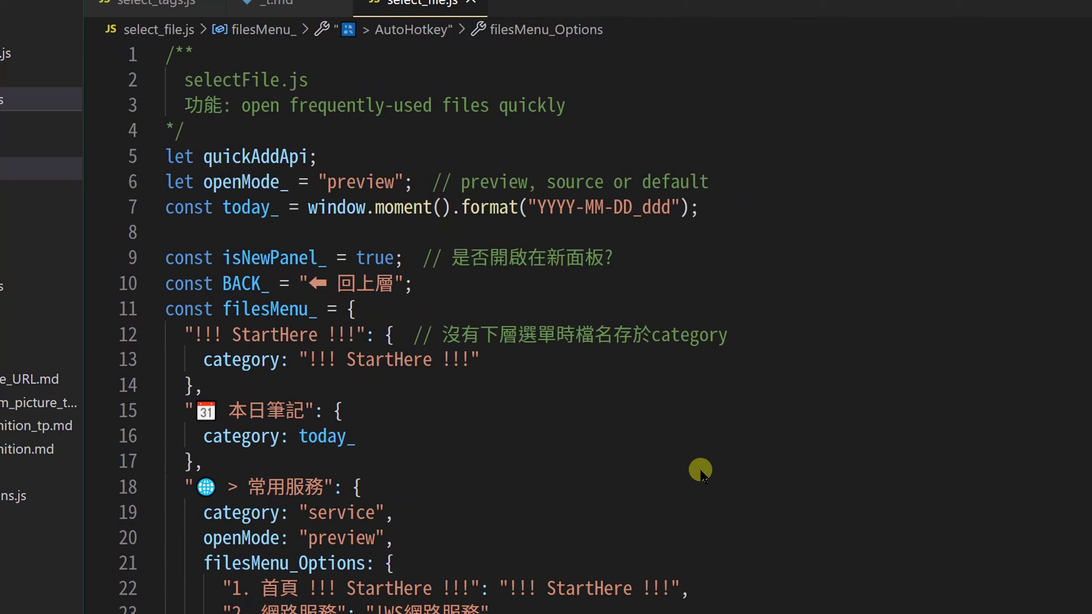
pyautogui.scroll(-1, 588, 328)
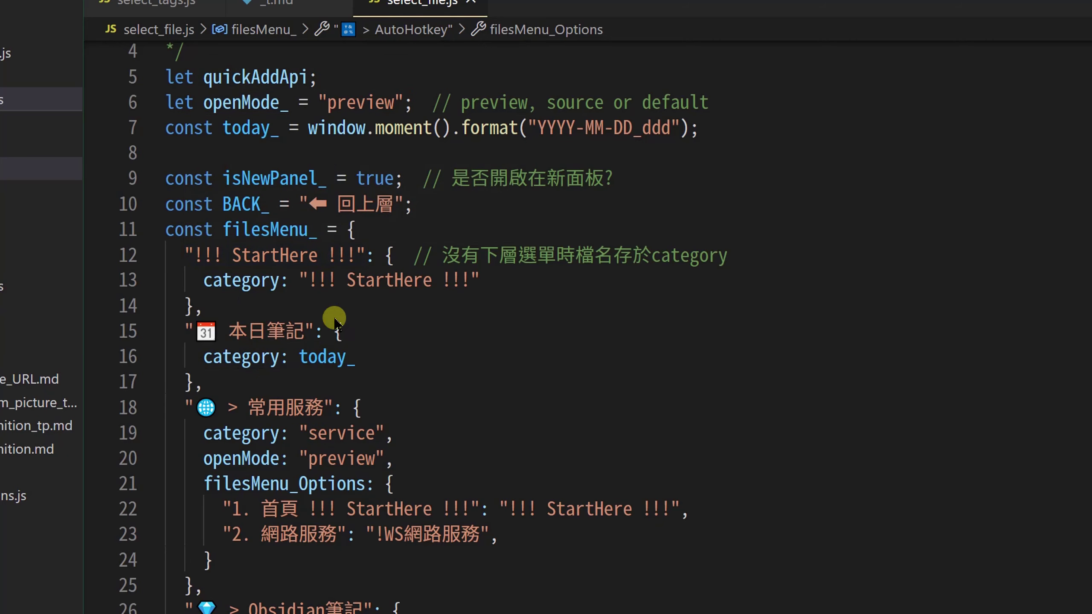
pyautogui.doubleClick(330, 110)
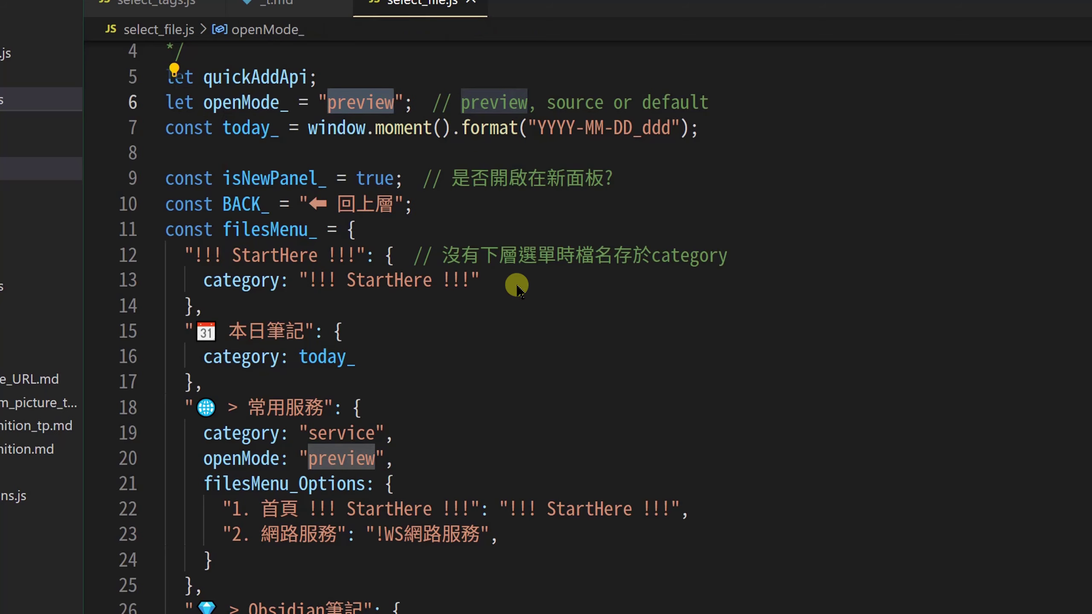
pyautogui.click(473, 229)
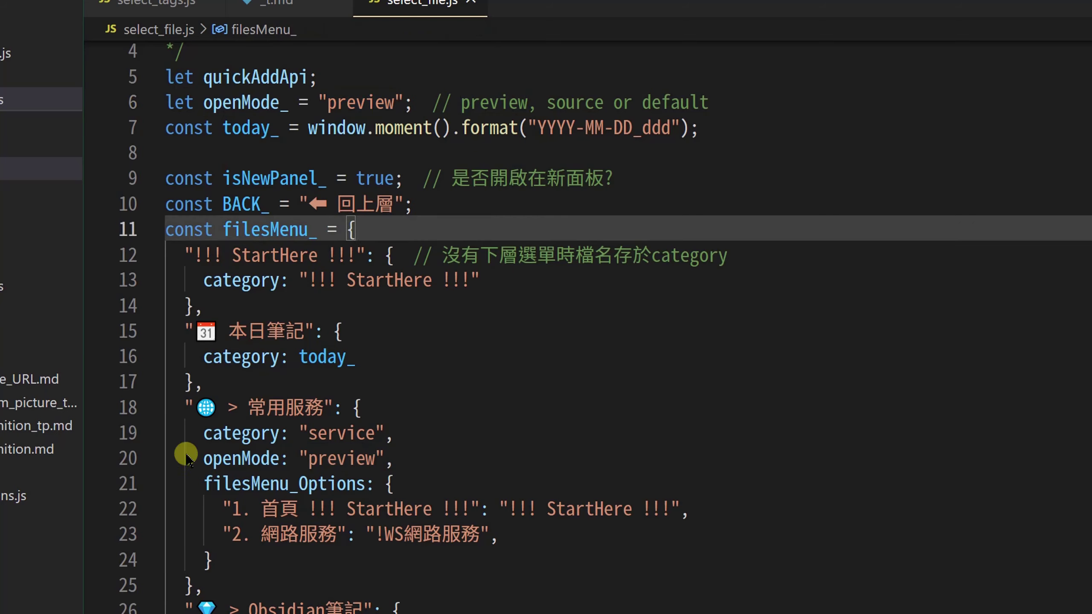
# - Highlight the openMode key in the 常用服務 entry, and mark the filesMenu_ constant that holds the menu
pyautogui.moveTo(203, 458); pyautogui.dragTo(279, 458)
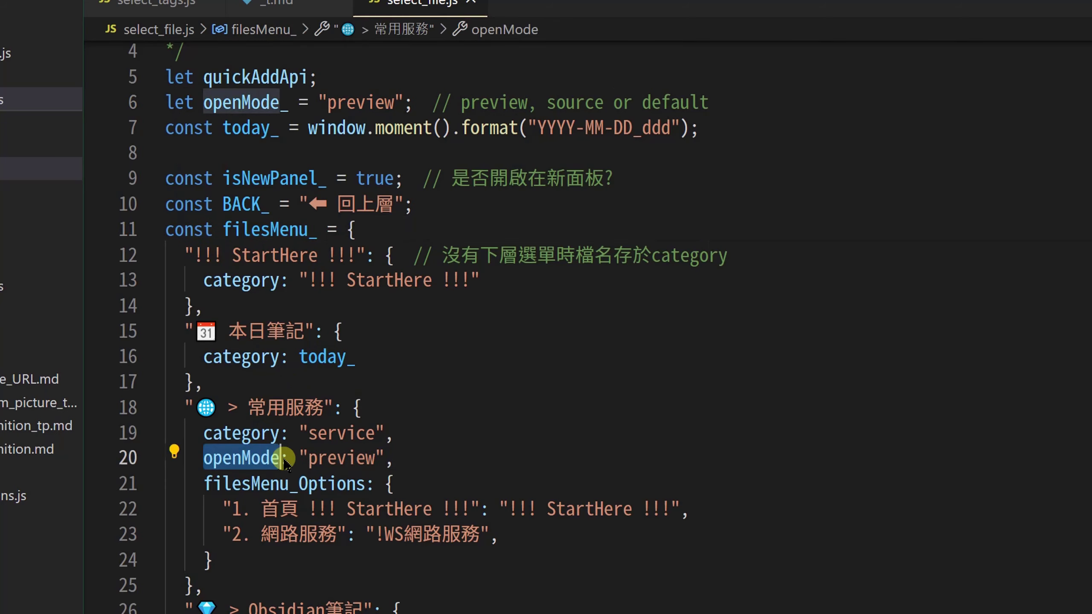
pyautogui.click(419, 409)
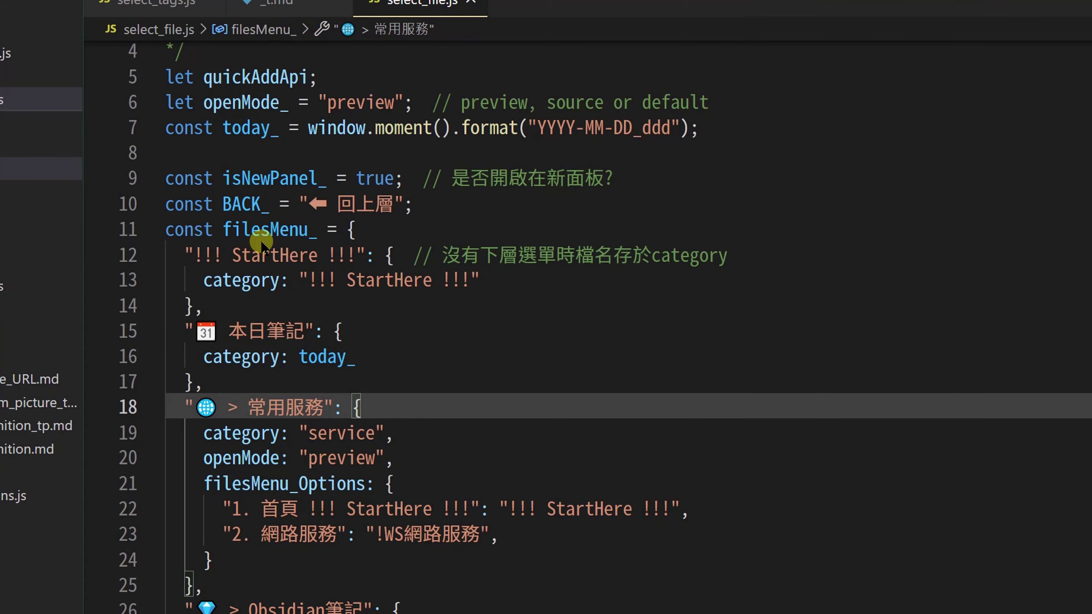
pyautogui.click(261, 229)
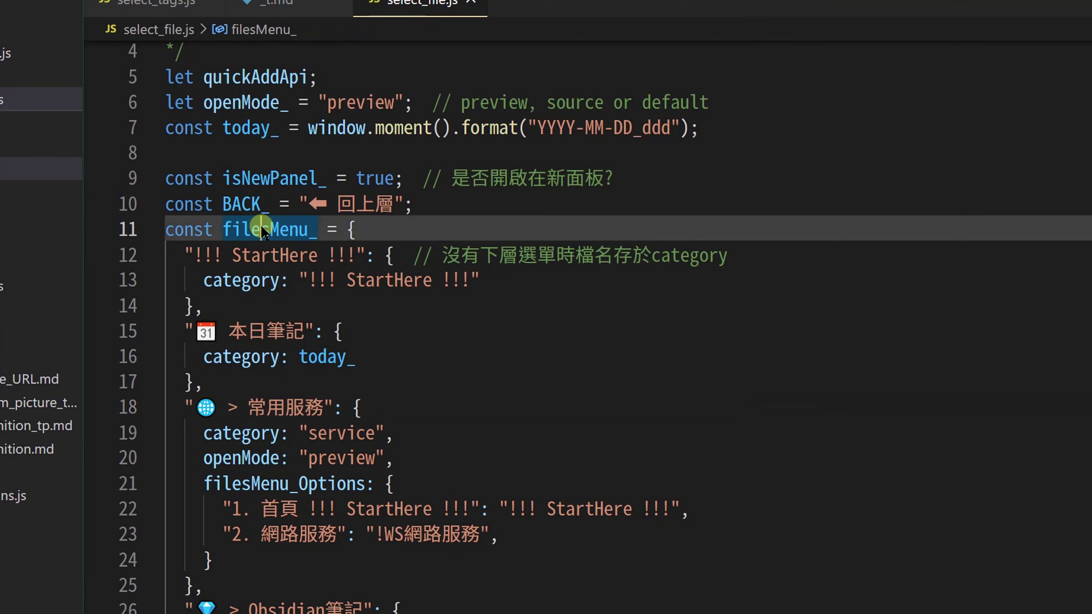
pyautogui.click(242, 229)
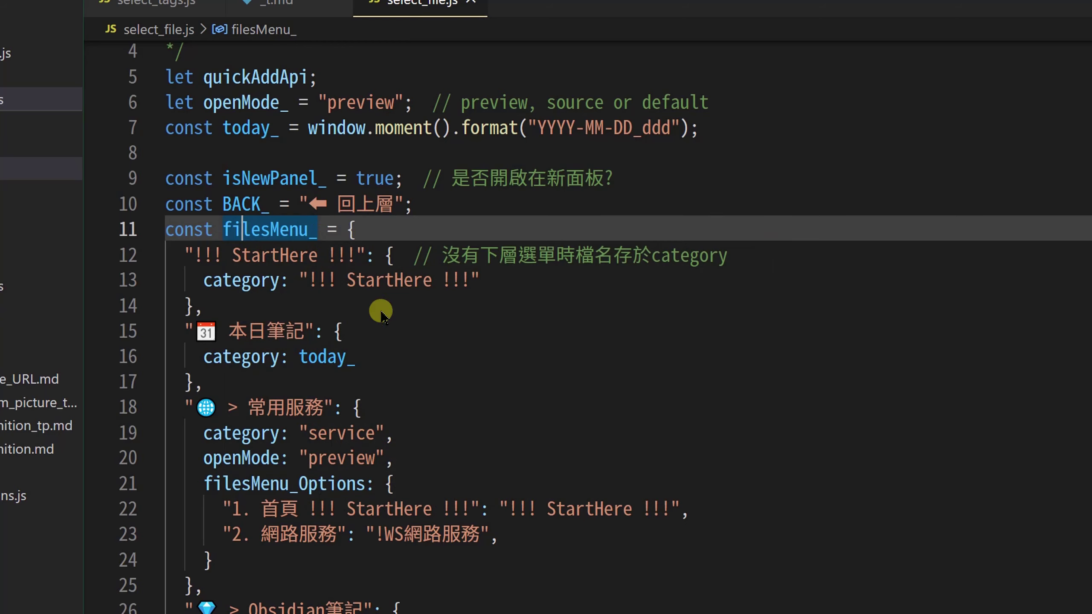
# - Highlight the "!!! StartHere !!!" menu key, and select the whole braces block of the 常用服務 entry
pyautogui.click(261, 255)
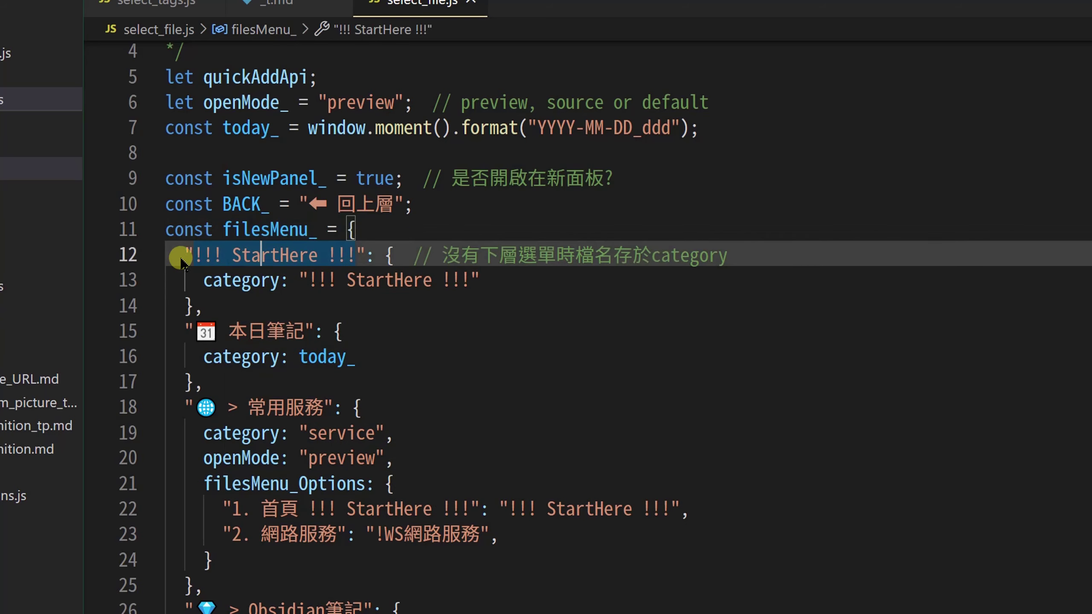
pyautogui.moveTo(184, 257); pyautogui.dragTo(383, 255)
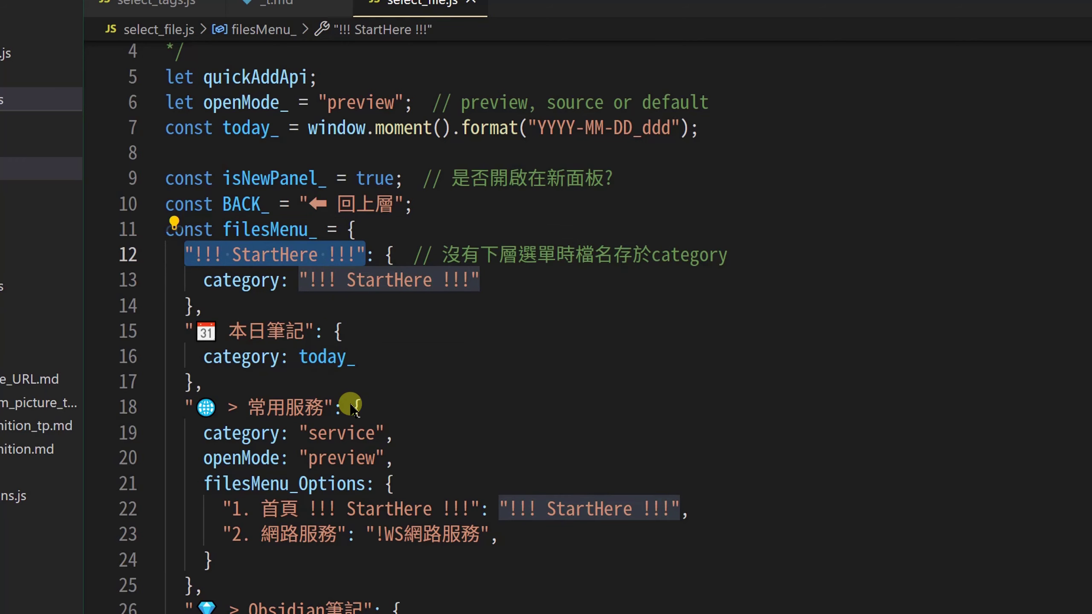
pyautogui.moveTo(350, 407); pyautogui.dragTo(207, 589)
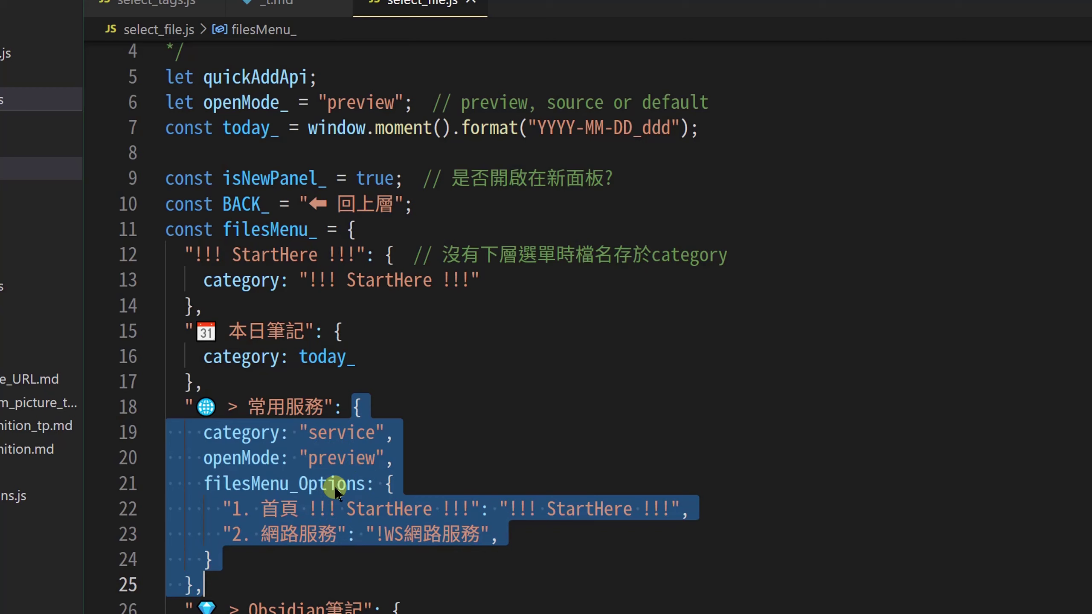
# - Highlight the option label "1. 首頁 !!! StartHere !!!" and its file name value "!!! StartHere !!!" in the 常用服務 filesMenu_Options
pyautogui.click(243, 514)
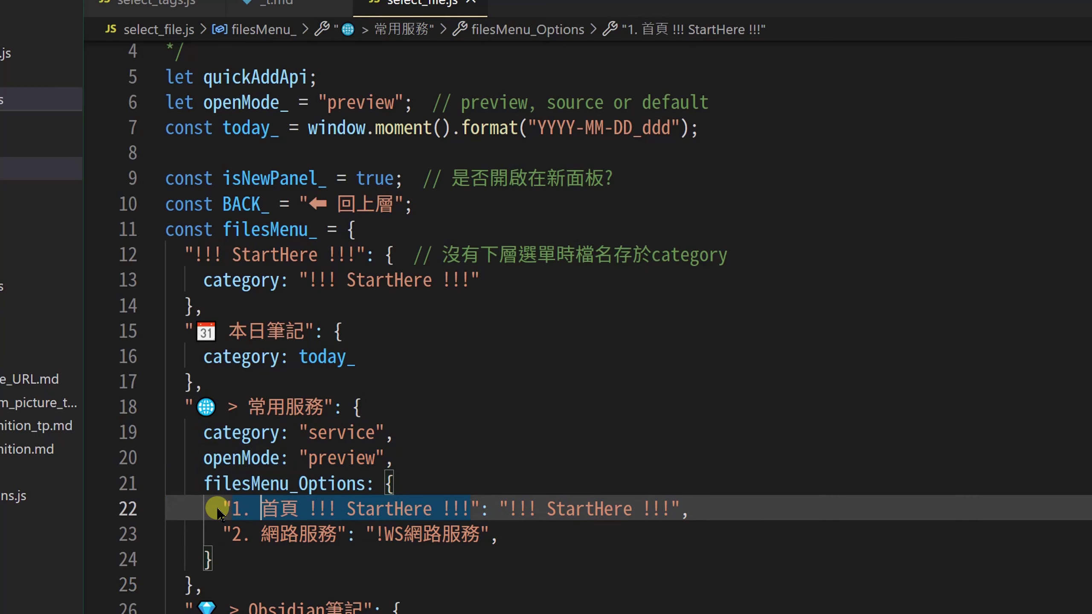
pyautogui.moveTo(235, 509); pyautogui.dragTo(687, 510)
pyautogui.click(392, 486)
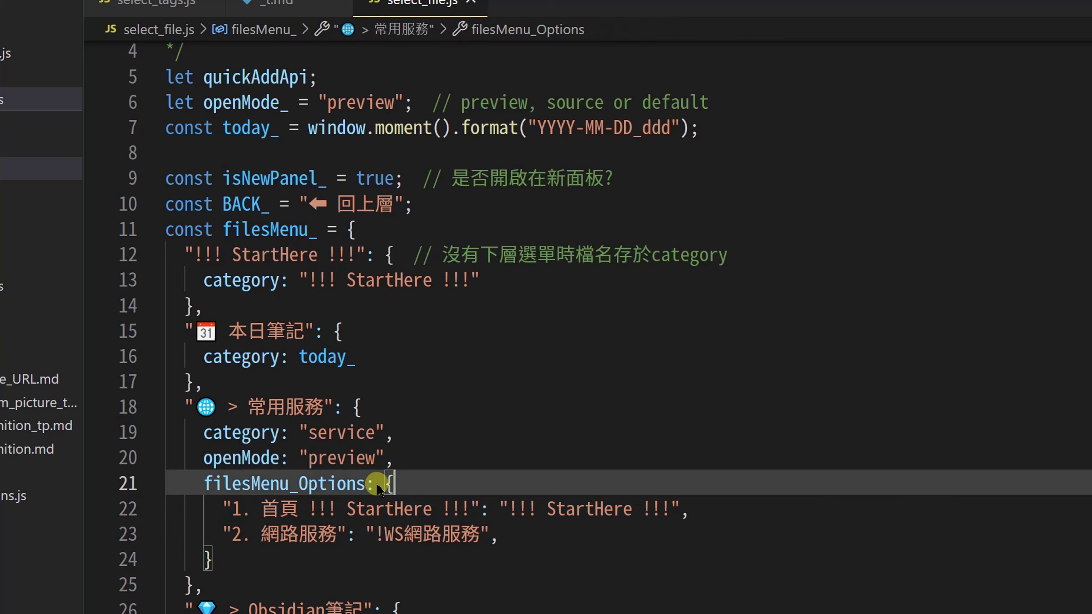
pyautogui.moveTo(386, 484); pyautogui.dragTo(481, 512)
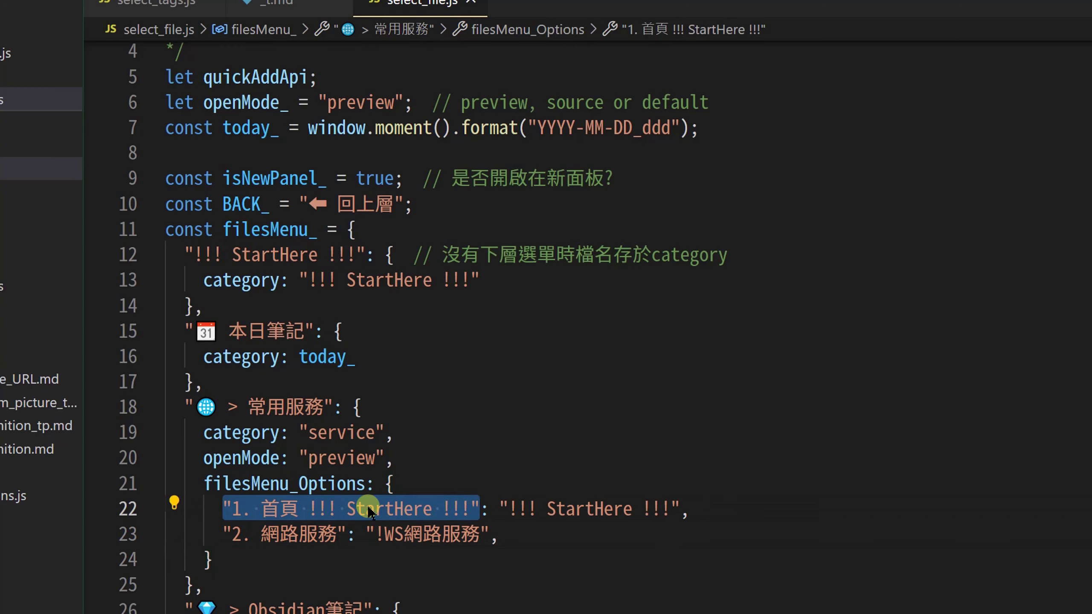
pyautogui.click(339, 513)
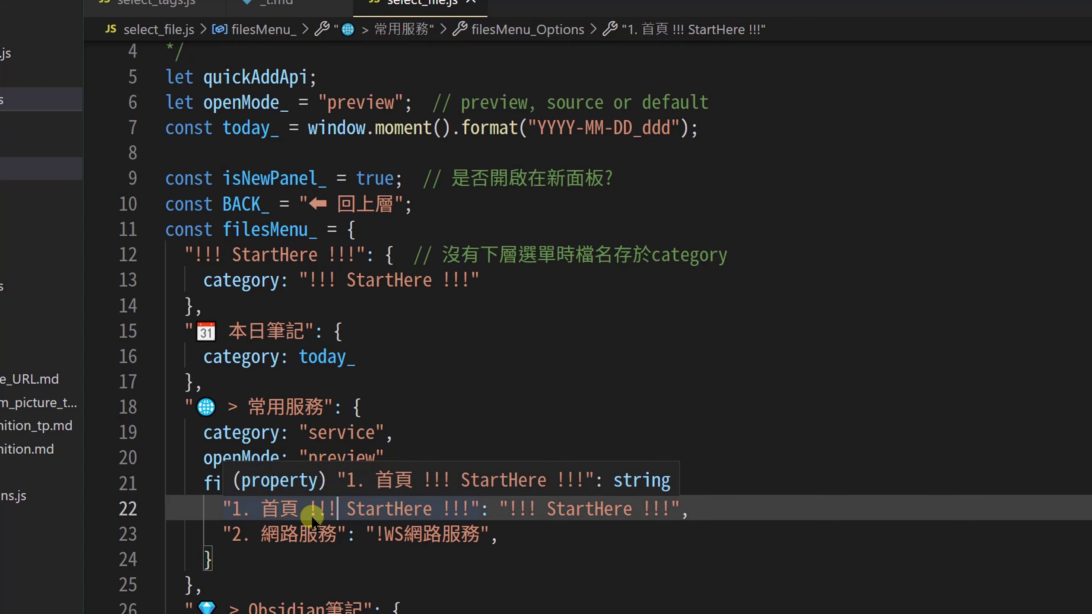
pyautogui.click(312, 518)
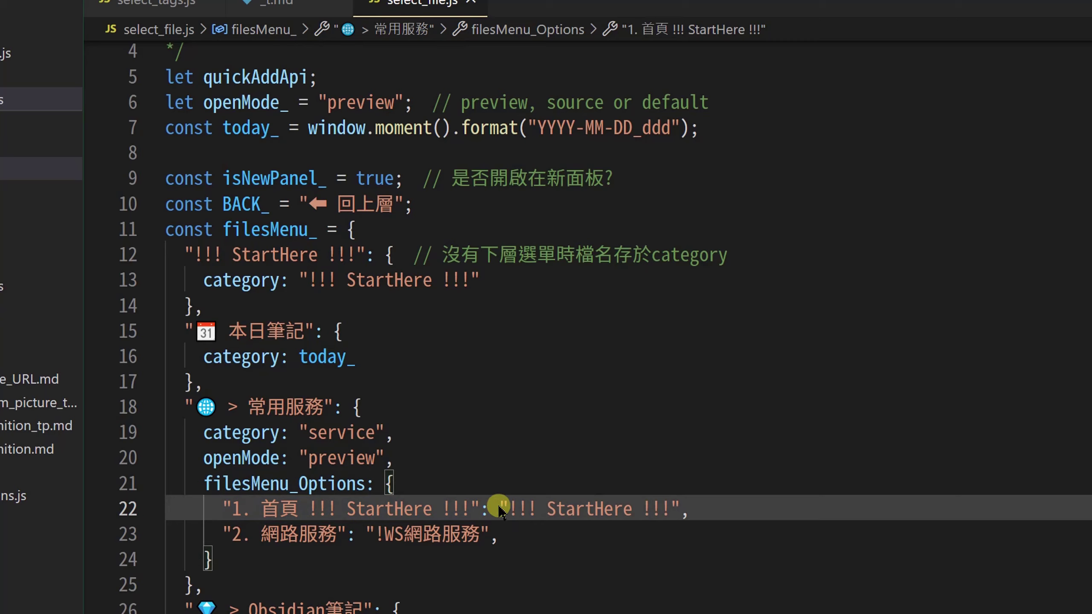
pyautogui.moveTo(498, 509); pyautogui.dragTo(679, 511)
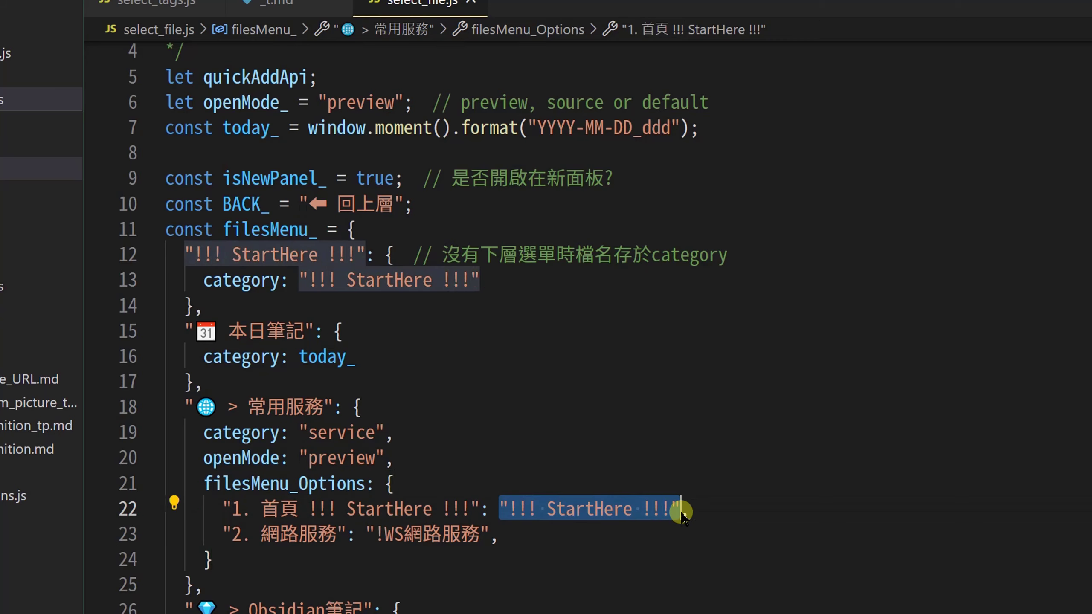
pyautogui.click(648, 512)
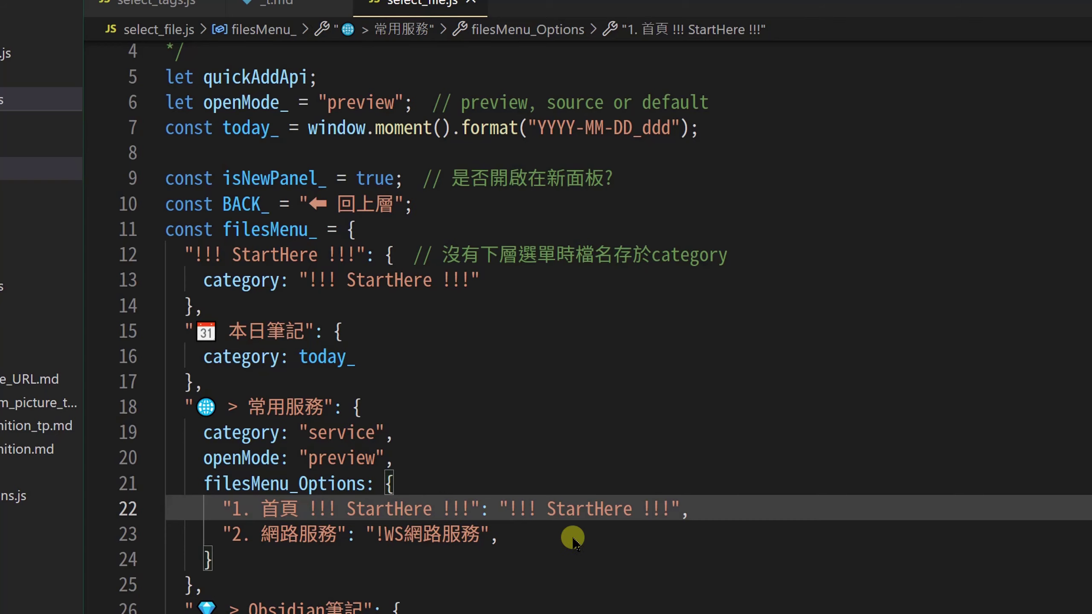
# - Examine the Obsidian筆記 entry, highlighting its menu key and the numbered option labels, ending on "1. Obsidian Notes"
pyautogui.scroll(-4, 499, 435)
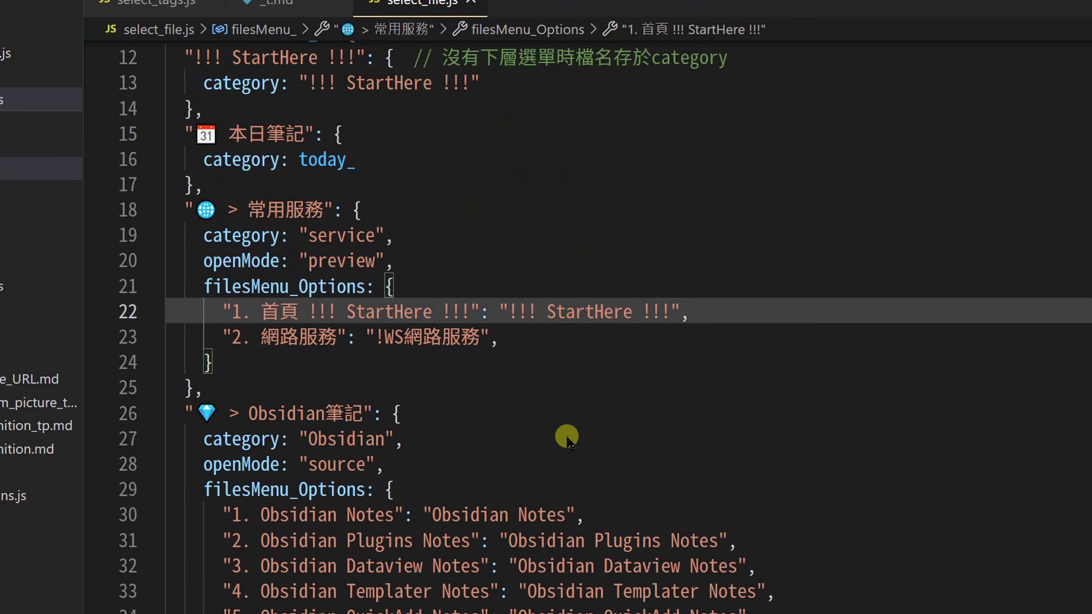
pyautogui.moveTo(317, 282); pyautogui.dragTo(347, 286)
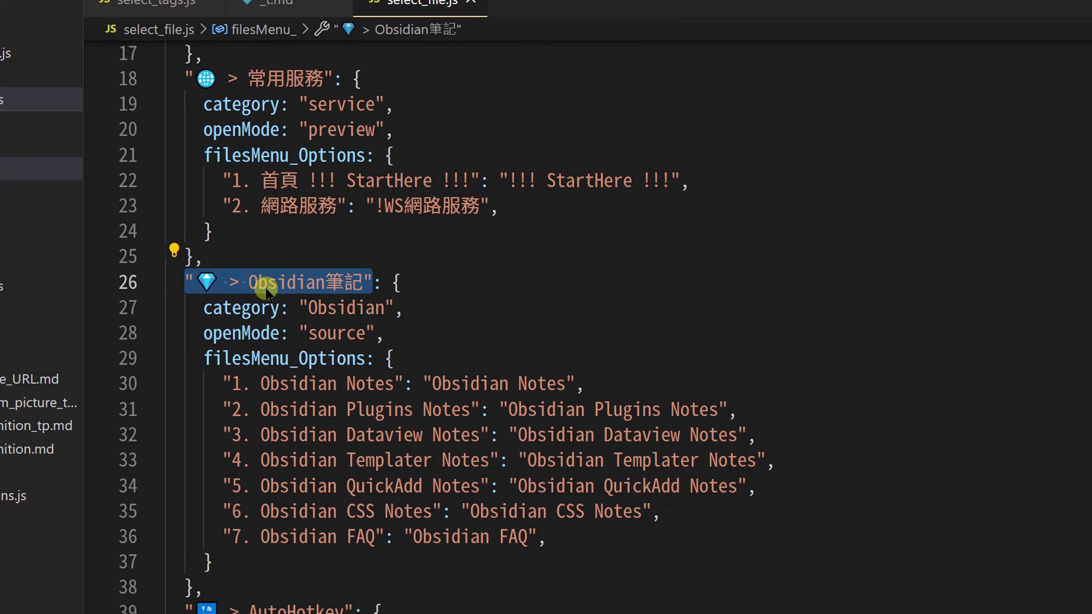
pyautogui.click(287, 283)
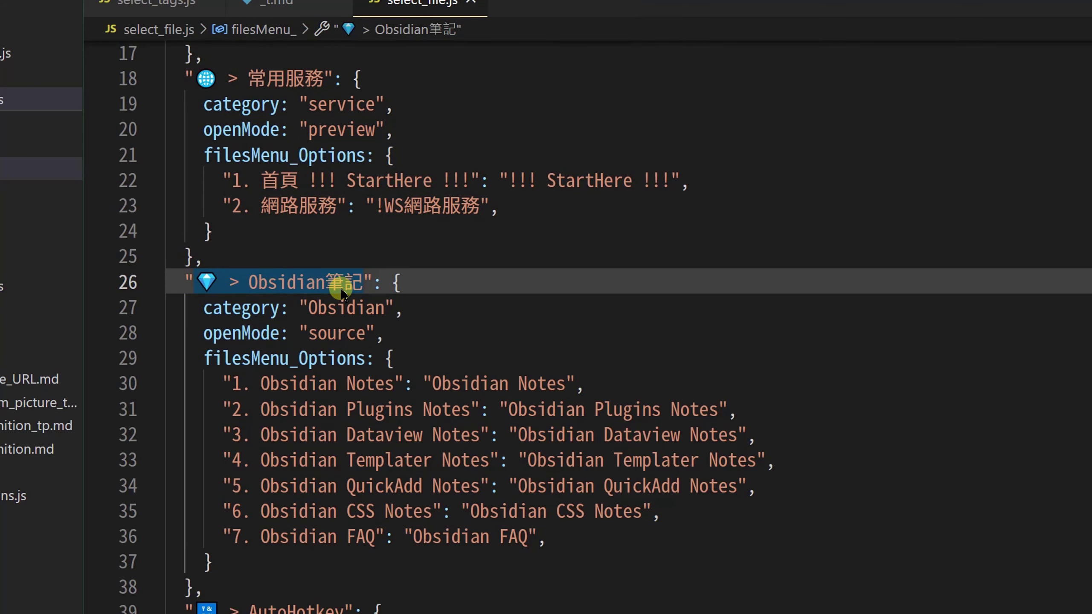
pyautogui.moveTo(394, 383); pyautogui.dragTo(232, 384)
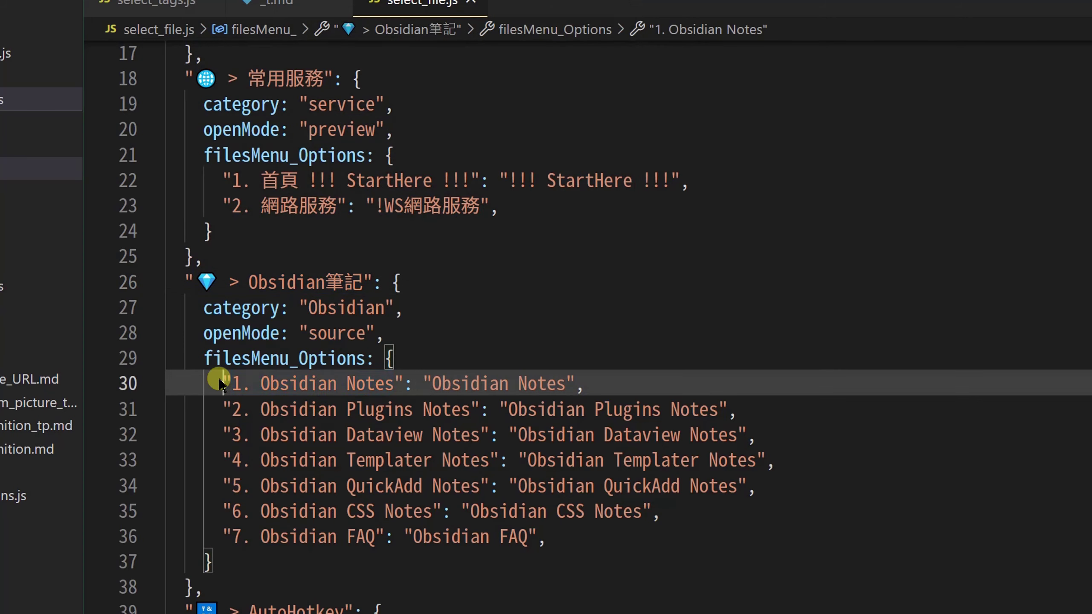
pyautogui.click(232, 537)
pyautogui.click(230, 485)
pyautogui.click(231, 434)
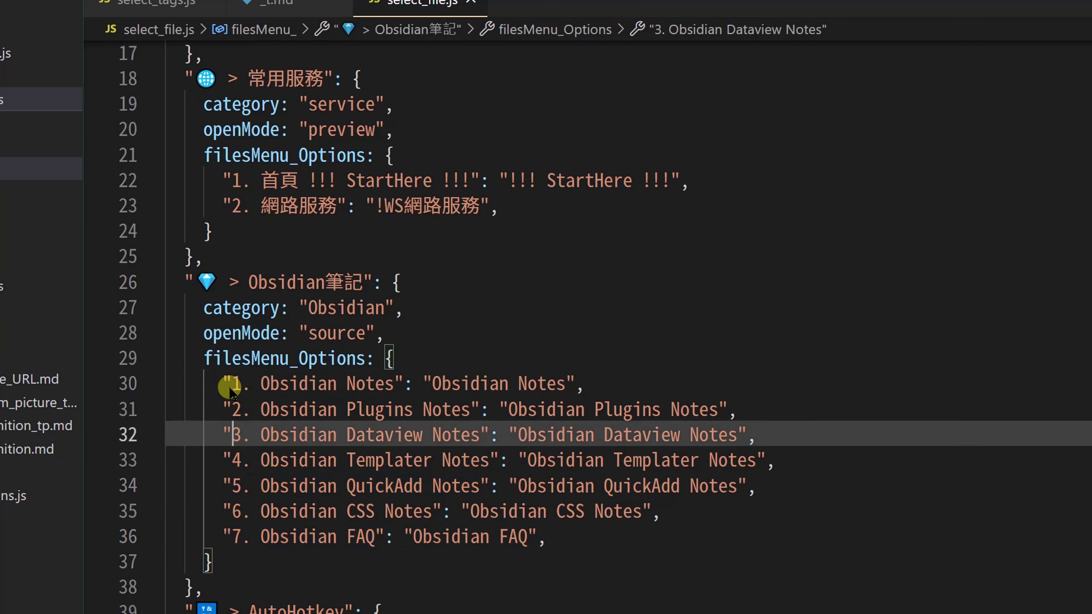
pyautogui.moveTo(229, 391); pyautogui.dragTo(394, 384)
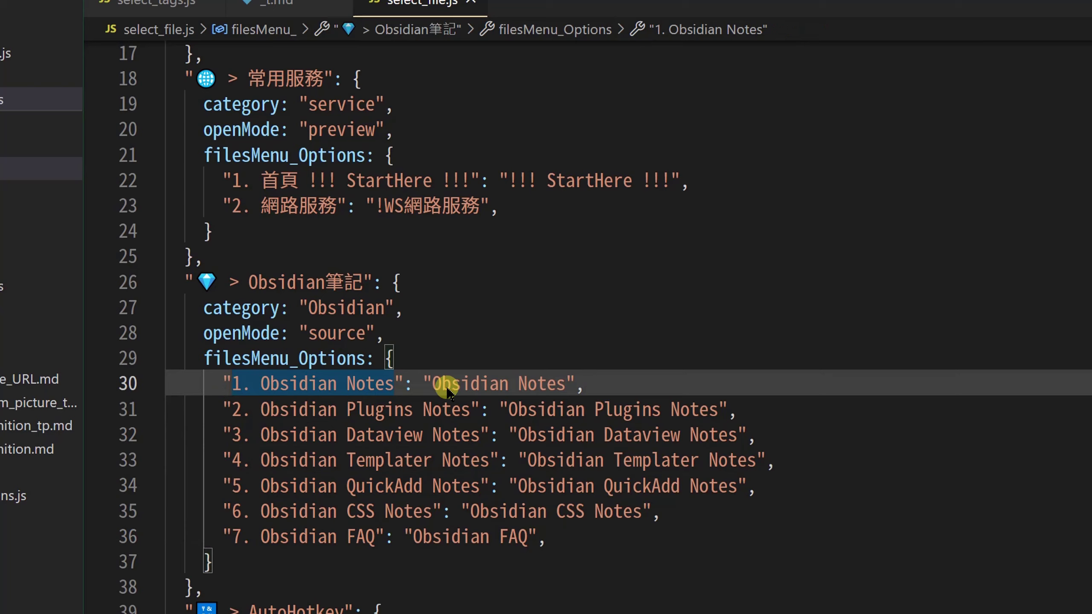
# - Point out the openMode value "source" of the Obsidian筆記 entry and its "3. Obsidian Dataview Notes" option
pyautogui.click(415, 432)
pyautogui.click(336, 337)
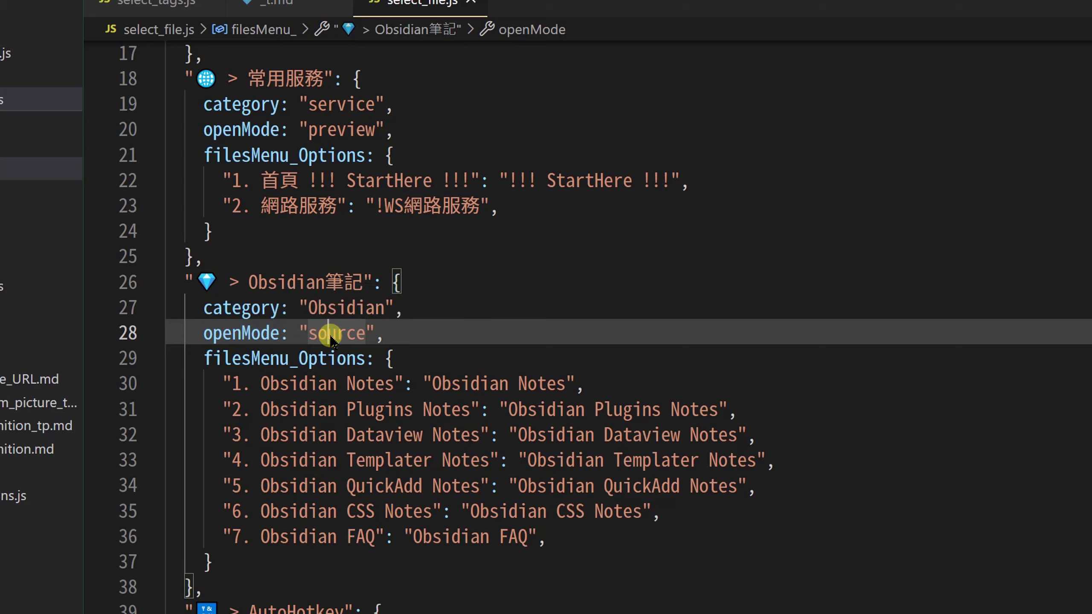
pyautogui.click(385, 434)
pyautogui.hotkey('shift', 'alt', 'Right')
pyautogui.hotkey('shift', 'alt', 'Right')
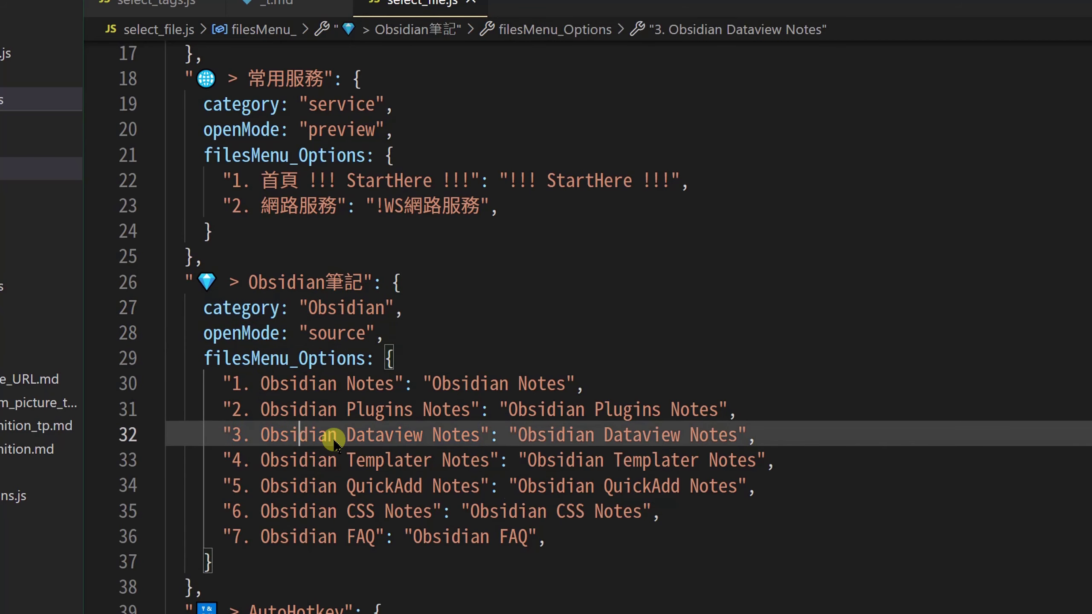
# - Highlight the top-level "!!! StartHere !!!" entry's key, its file name value, and the category property that stores it
pyautogui.scroll(2, 518, 495)
pyautogui.scroll(2, 518, 495)
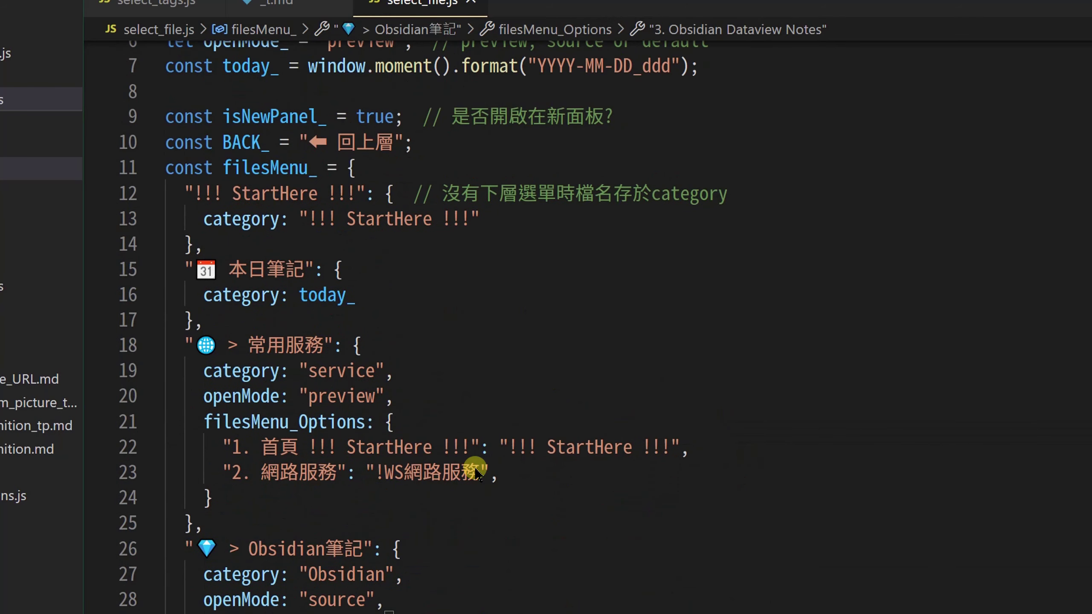
pyautogui.click(279, 196)
pyautogui.hotkey('shift', 'alt', 'Right')
pyautogui.hotkey('shift', 'alt', 'Right')
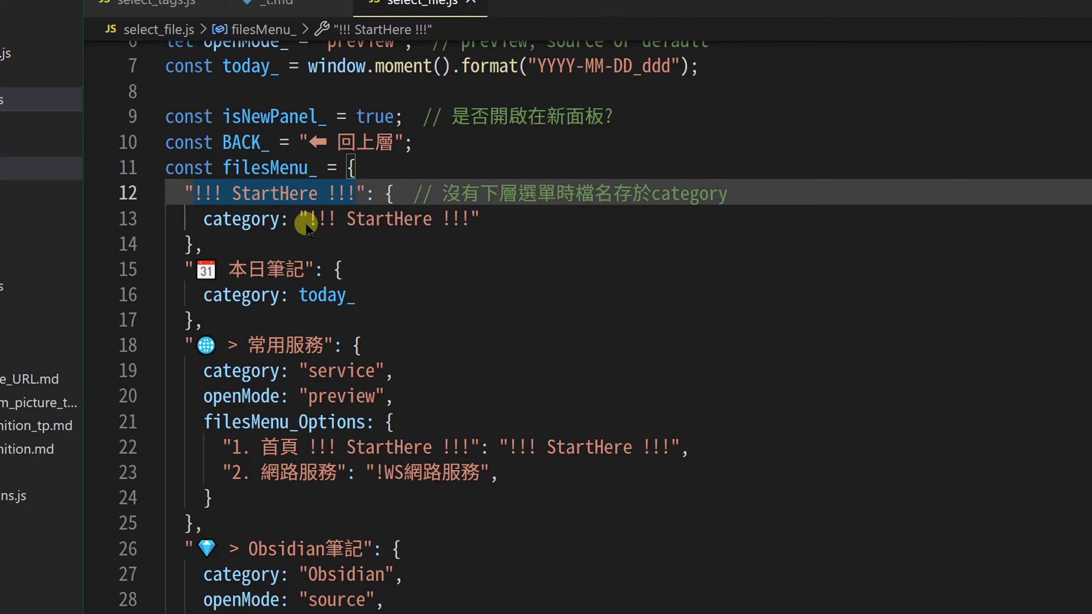
pyautogui.moveTo(306, 222); pyautogui.dragTo(470, 217)
pyautogui.click(432, 219)
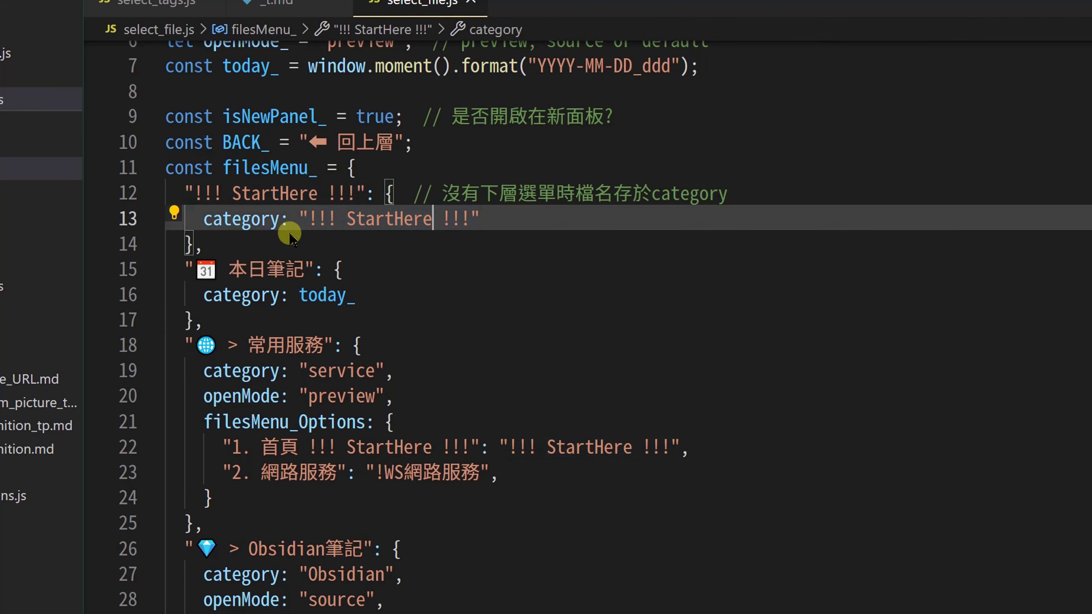
pyautogui.click(234, 220)
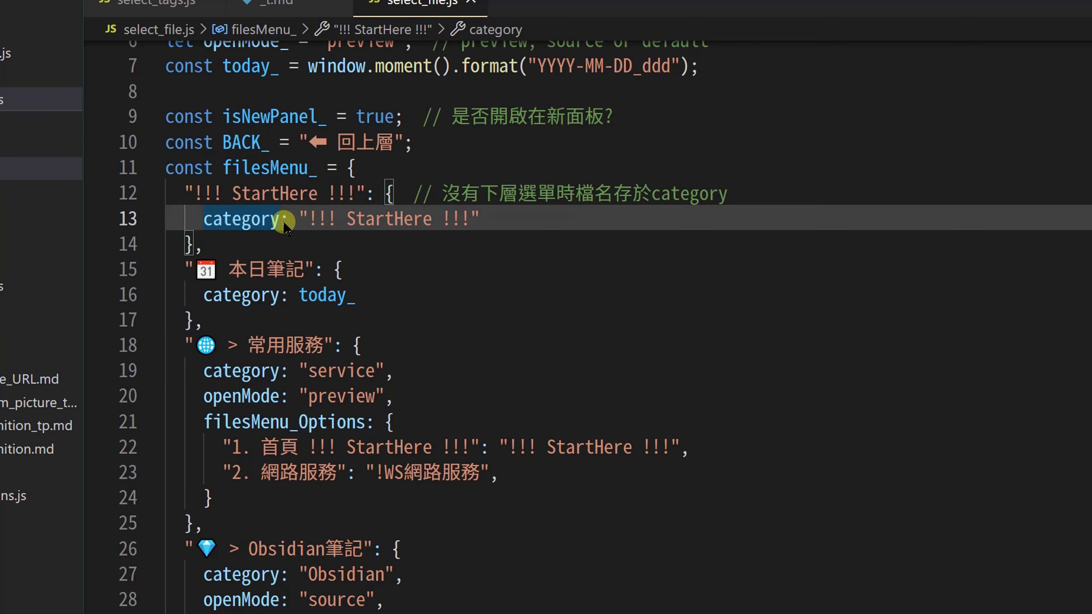
pyautogui.moveTo(284, 227)
# - Point out the 本日筆記 entry's category today_, and highlight the format string YYYY-MM-DD_ddd in the today_ definition
pyautogui.click(262, 268)
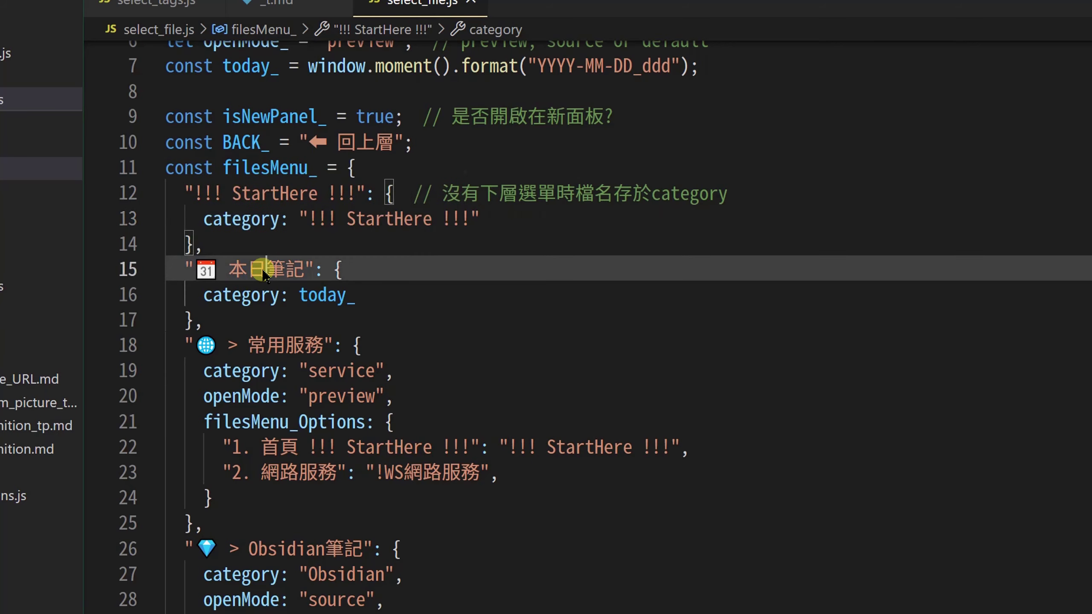
pyautogui.click(252, 297)
pyautogui.doubleClick(302, 296)
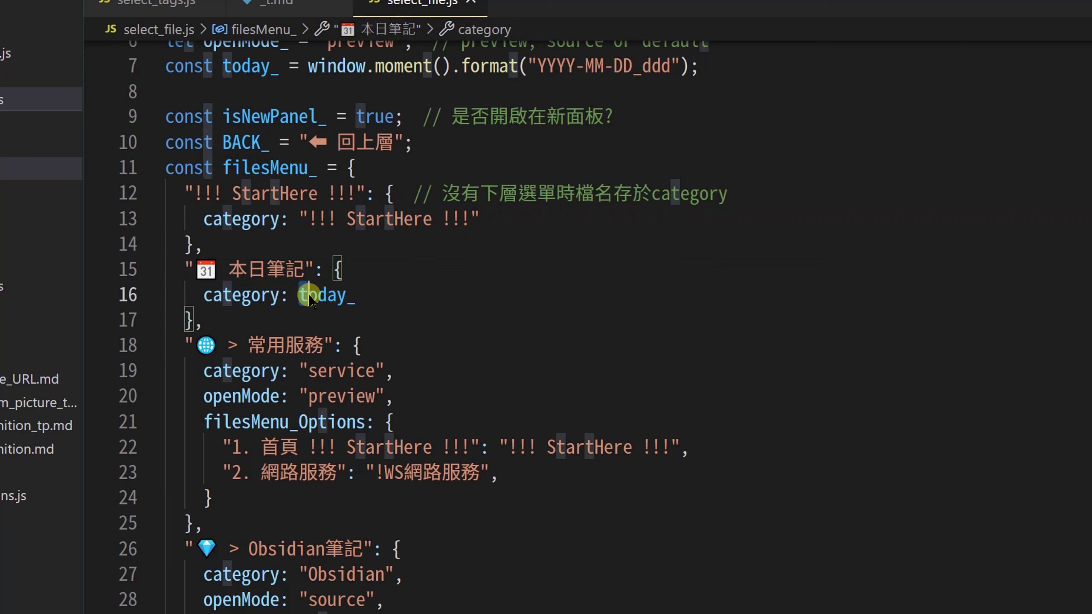
pyautogui.click(335, 300)
pyautogui.click(564, 72)
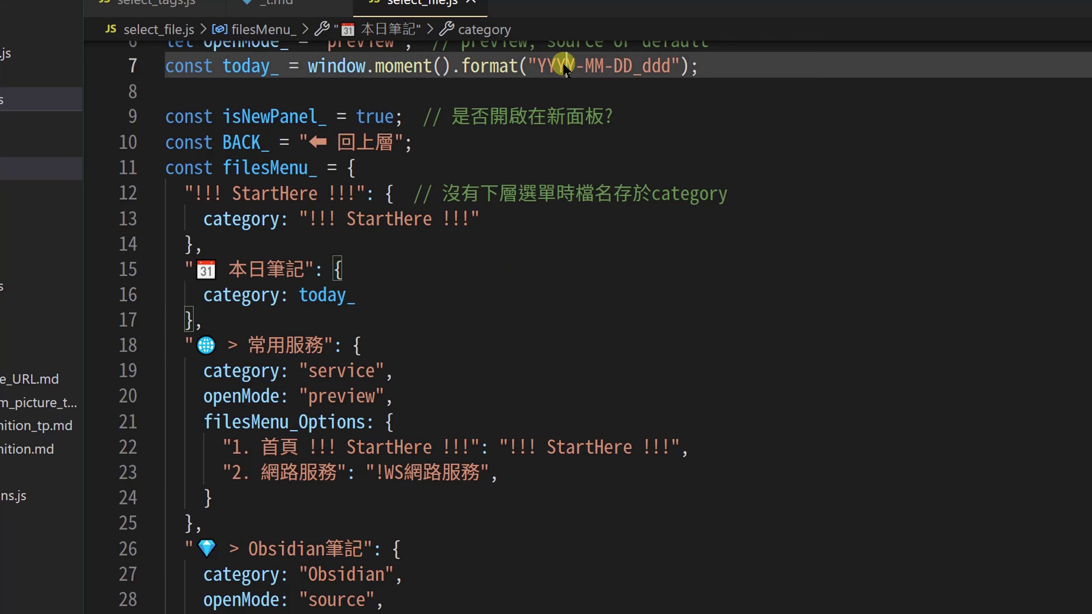
pyautogui.scroll(1, 641, 244)
pyautogui.moveTo(535, 133); pyautogui.dragTo(680, 139)
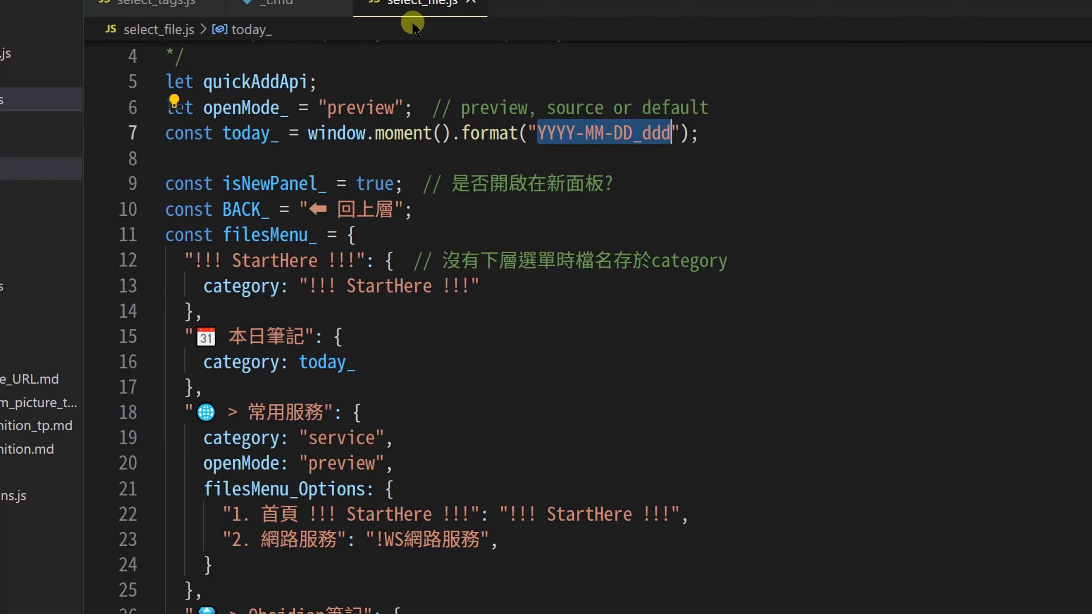
# - Look past the menu definition to the select_file function, and highlight its openMainMenu call
pyautogui.scroll(-3, 541, 434)
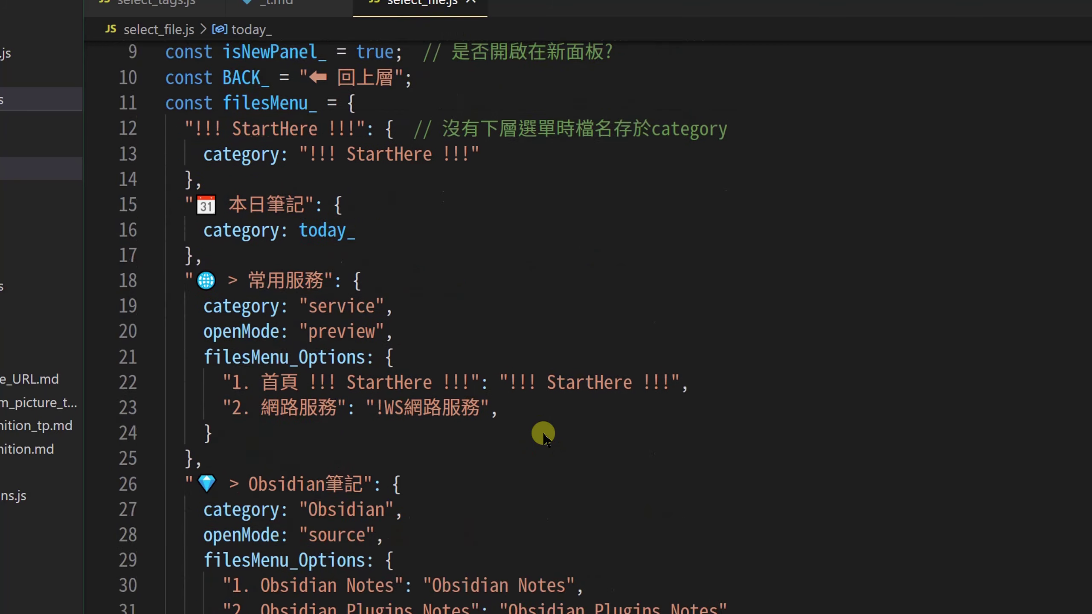
pyautogui.scroll(2, 539, 352)
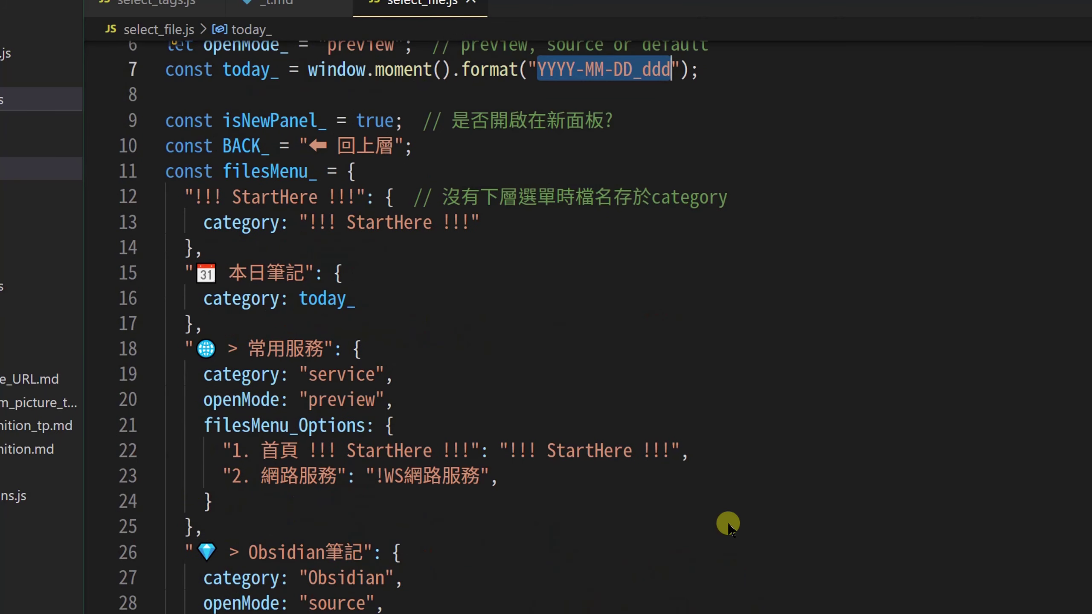
pyautogui.scroll(-10, 728, 521)
pyautogui.scroll(-6, 729, 521)
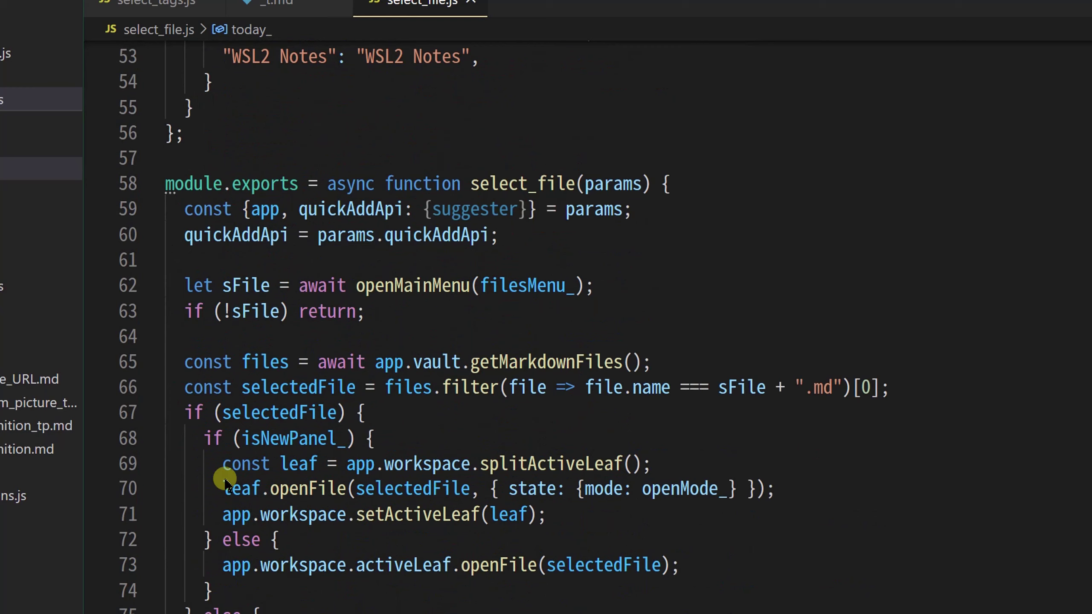
pyautogui.doubleClick(385, 288)
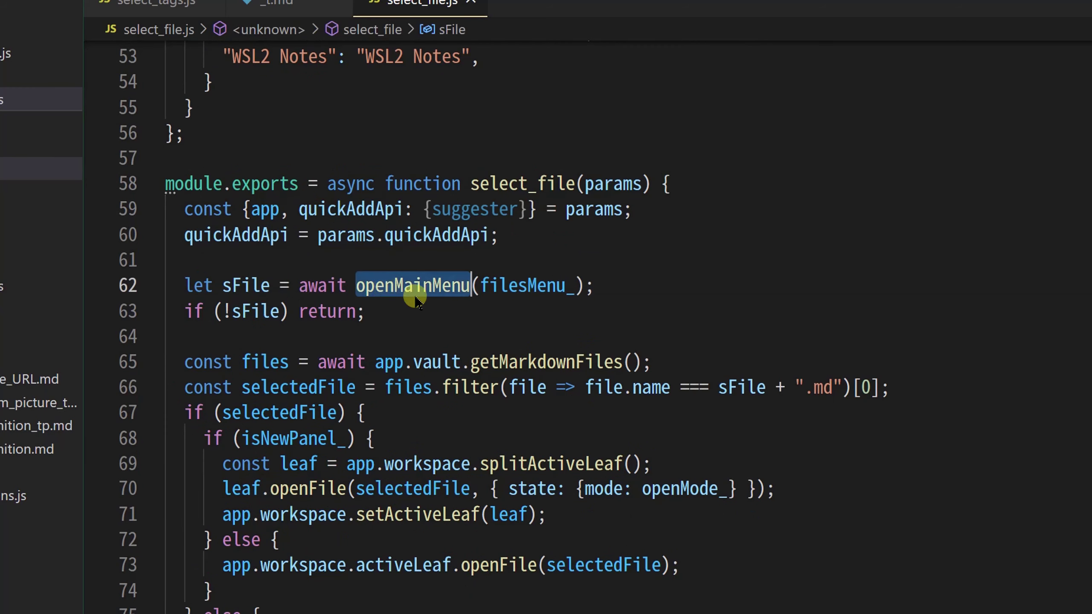
pyautogui.click(459, 287)
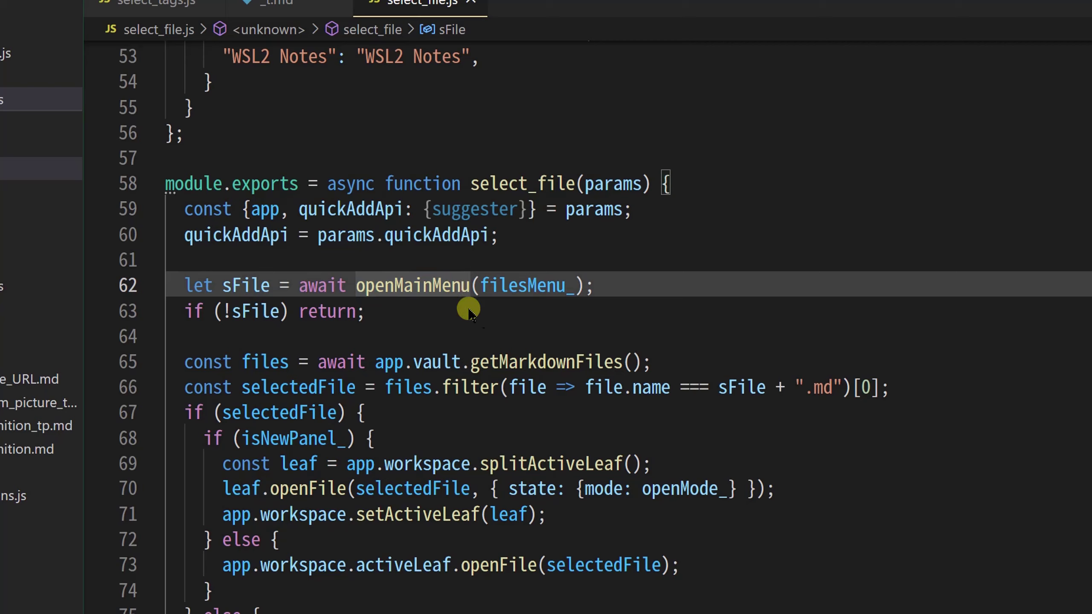
# - Point out the openMainMenu and getMarkdownFiles calls in select_file, and highlight the openFile call that opens the selected file
pyautogui.moveTo(437, 293)
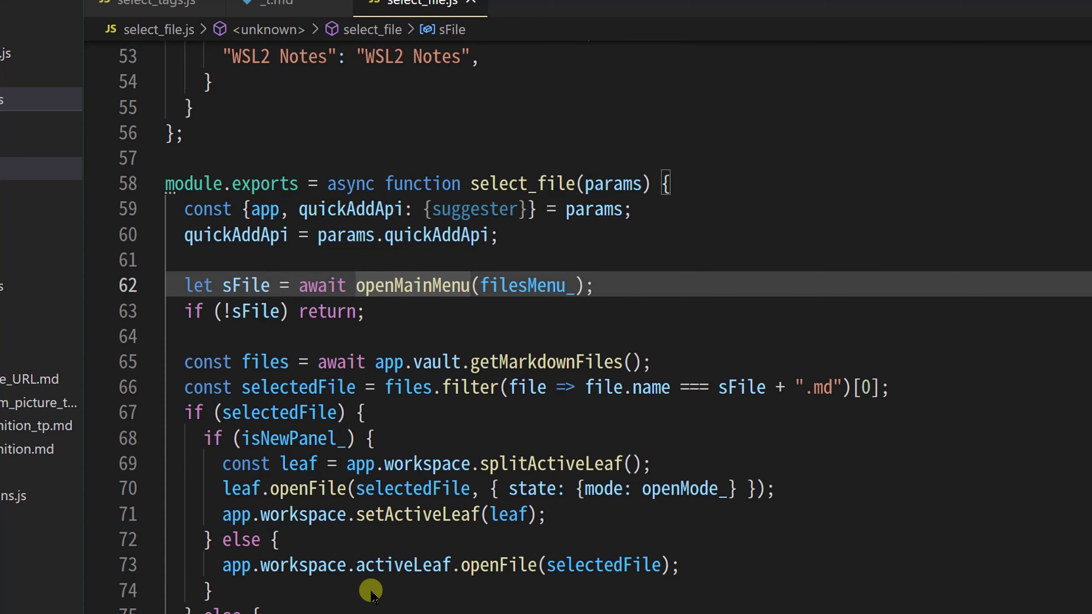
pyautogui.click(449, 363)
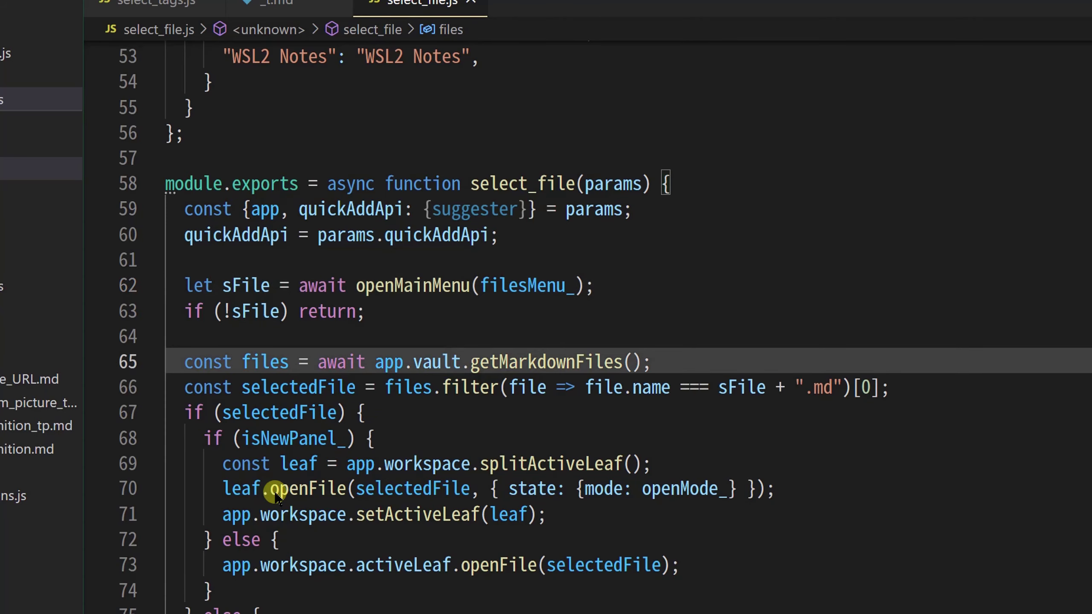
pyautogui.moveTo(270, 489); pyautogui.dragTo(353, 491)
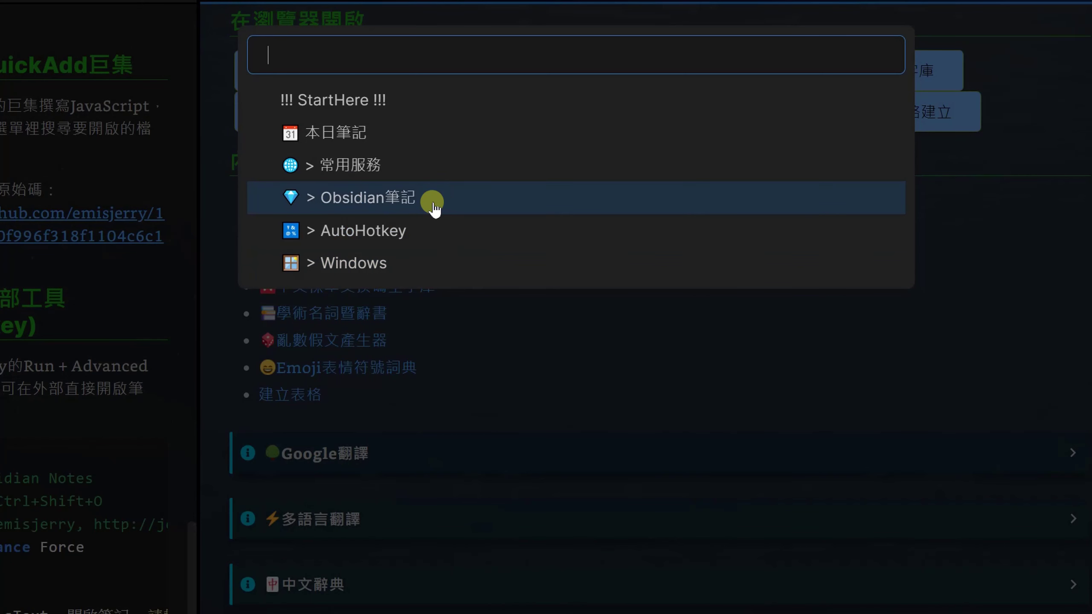
# - Switch to Obsidian and choose a note from the Obsidian筆記 group of the QuickAdd file menu
pyautogui.click(434, 202)
pyautogui.click(415, 261)
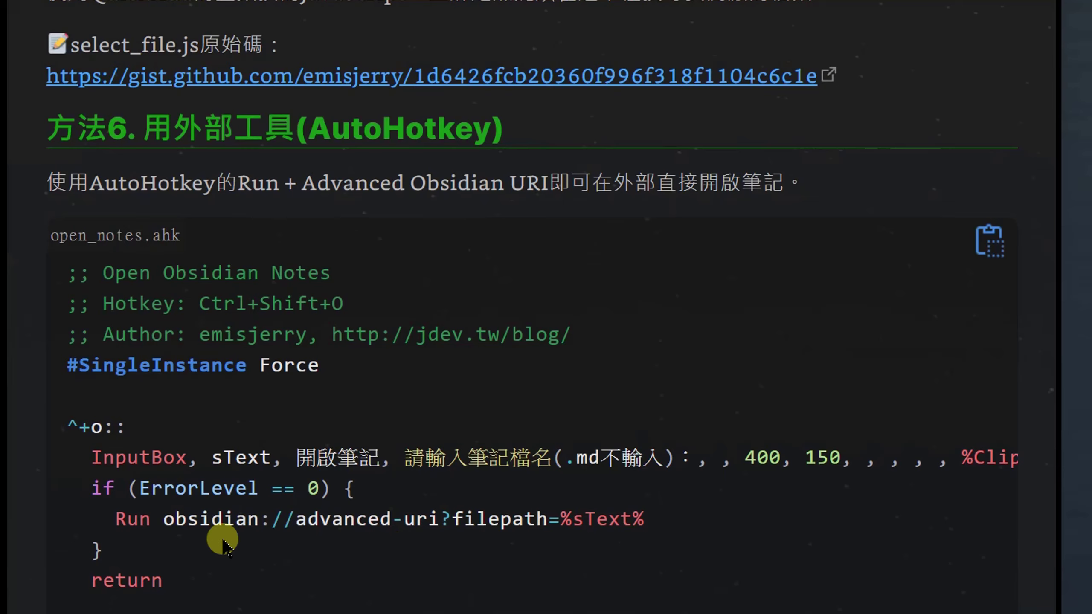
# - Highlight the advanced-uri filepath parameter in the open_notes.ahk script, and bring up and dismiss the QuickAdd file menu
pyautogui.moveTo(163, 519); pyautogui.dragTo(545, 521)
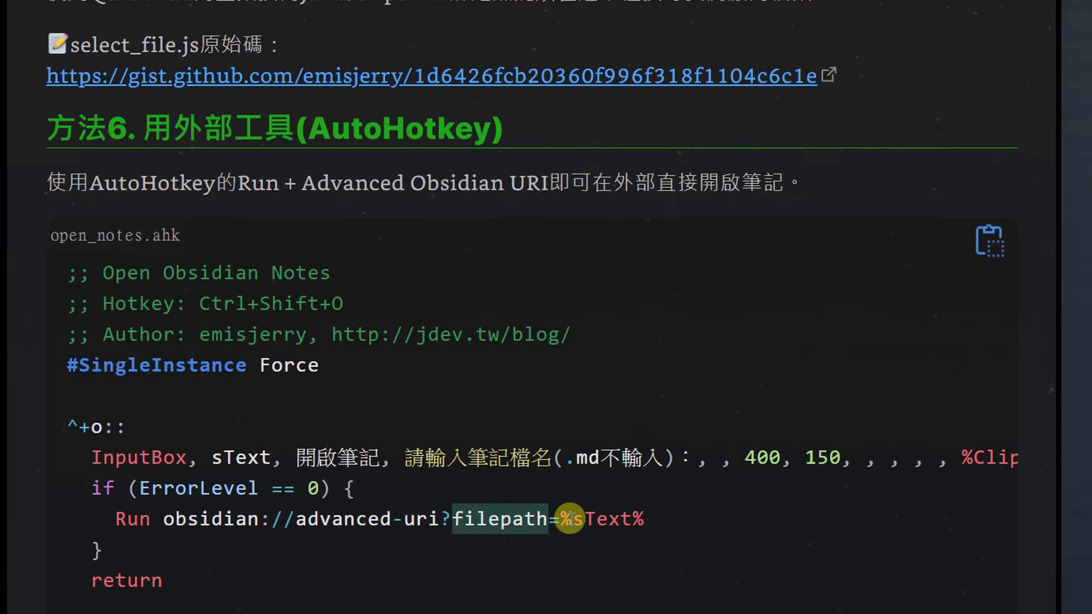
pyautogui.click(587, 515)
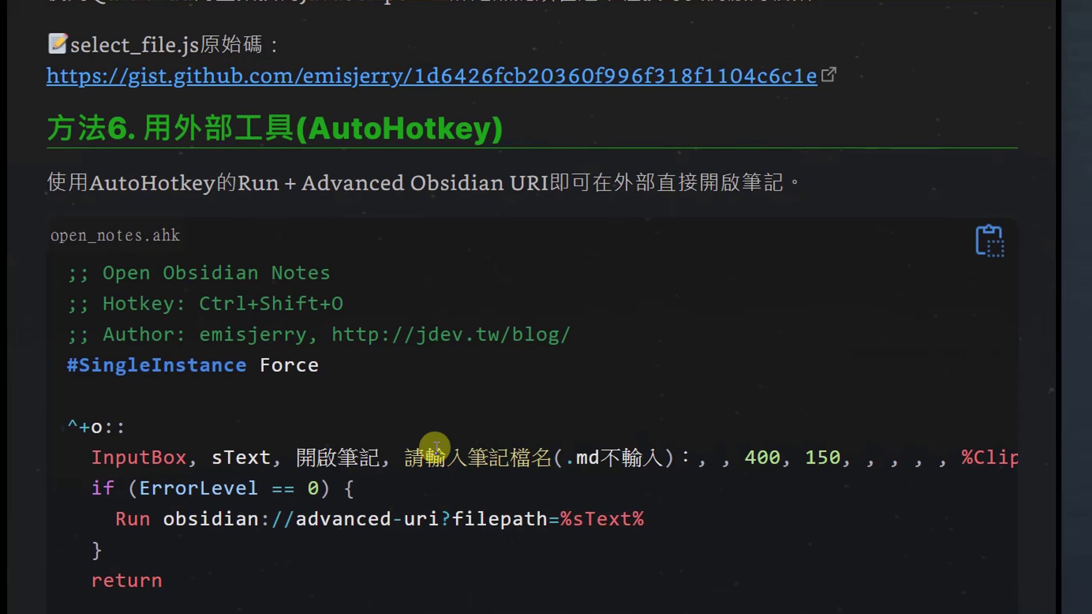
pyautogui.click(533, 361)
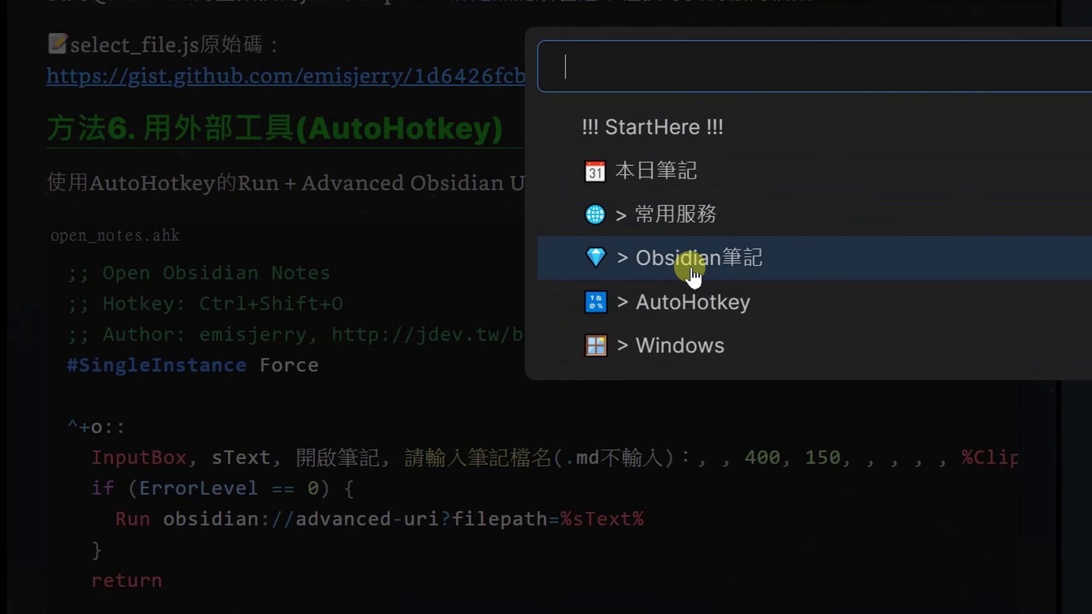
pyautogui.click(530, 468)
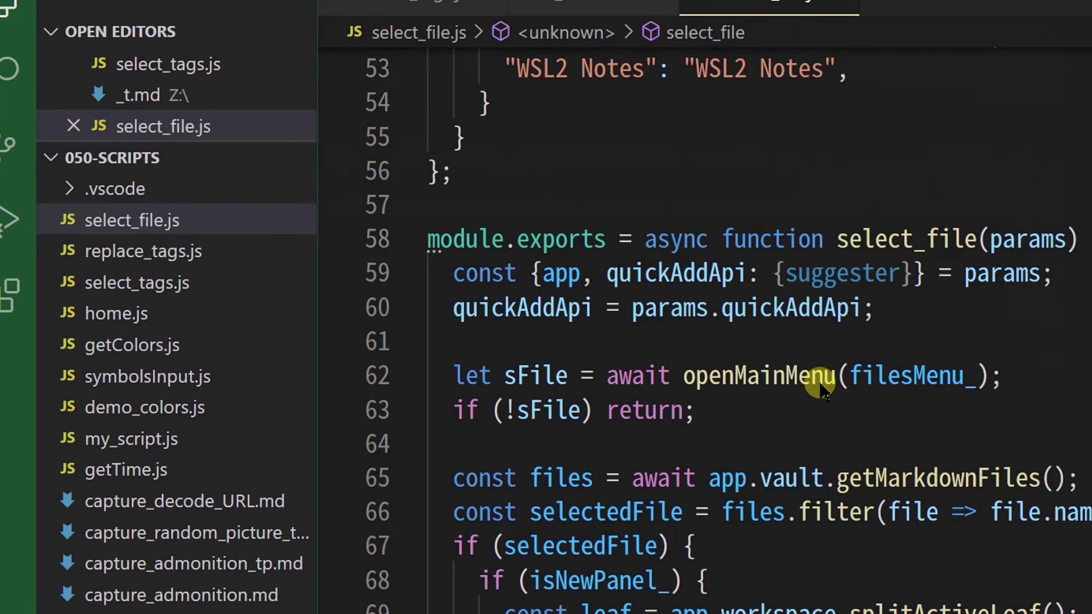
# - From Visual Studio Code, call up the AutoHotkey 開啟筆記 prompt and open the note !Buttons in Obsidian
pyautogui.click(820, 376)
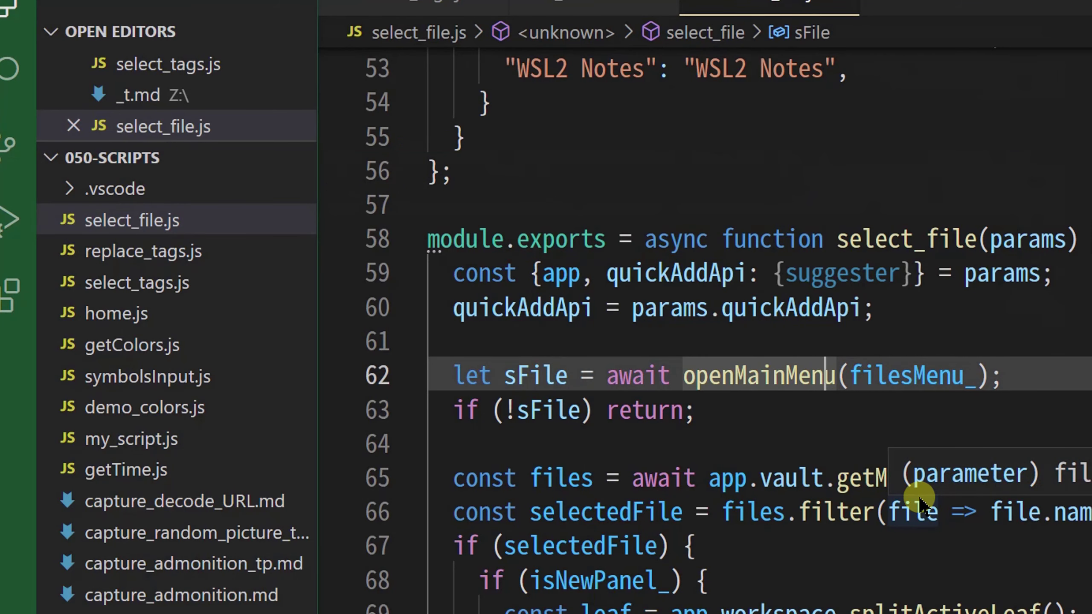
pyautogui.hotkey('ctrl', 'alt', 'o')
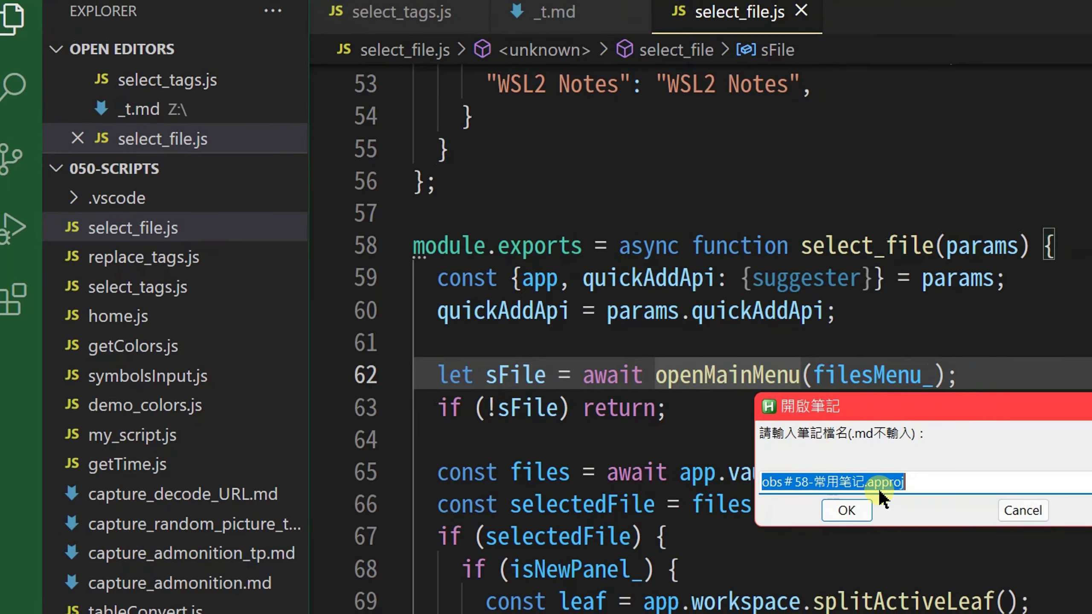
pyautogui.write('!')
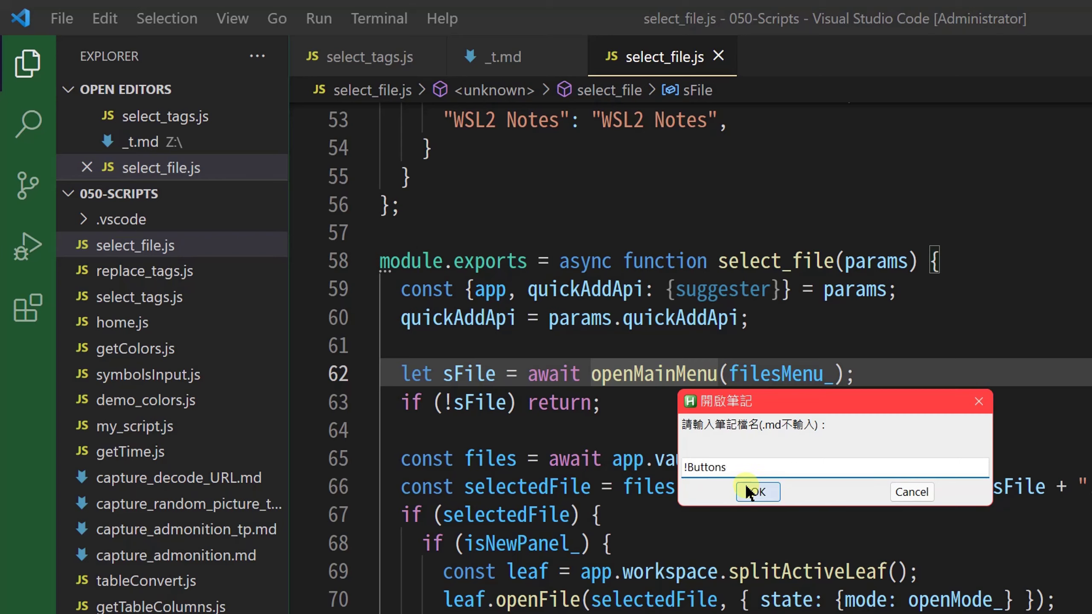
pyautogui.write('Buttons')
pyautogui.click(759, 492)
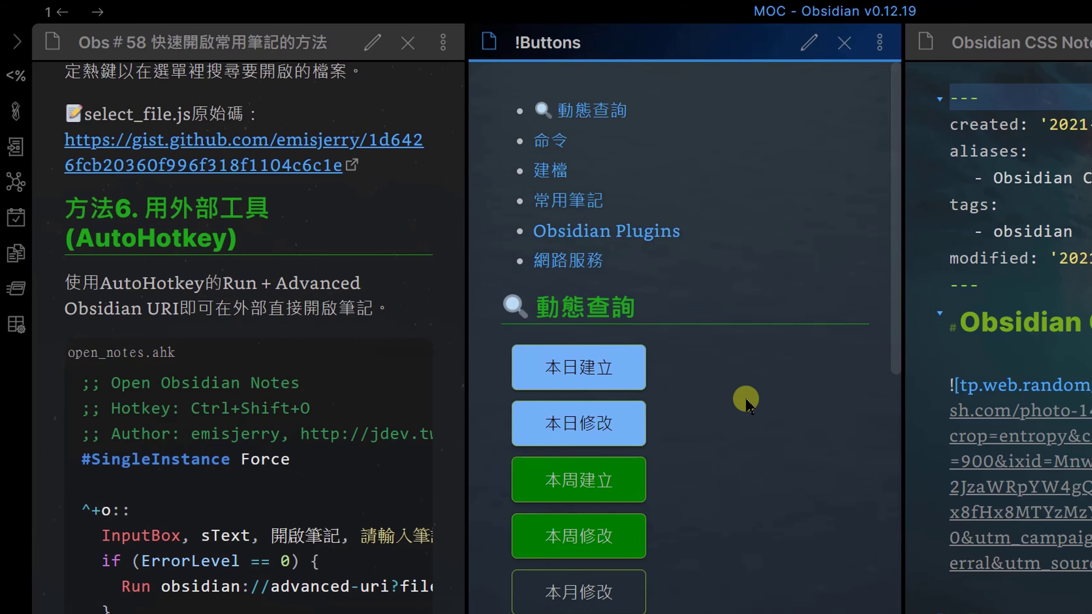
# - Close the !Buttons pane and return to the list of six methods near the beginning of the Obs＃58 note
pyautogui.click(843, 43)
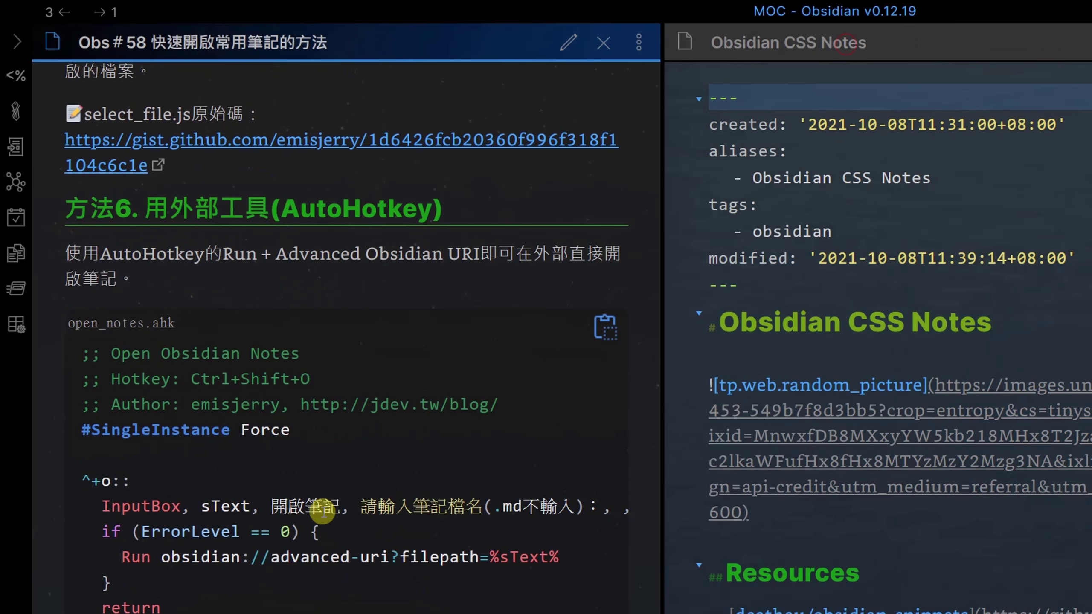
pyautogui.moveTo(654, 430); pyautogui.dragTo(665, 60)
pyautogui.scroll(-8, 598, 354)
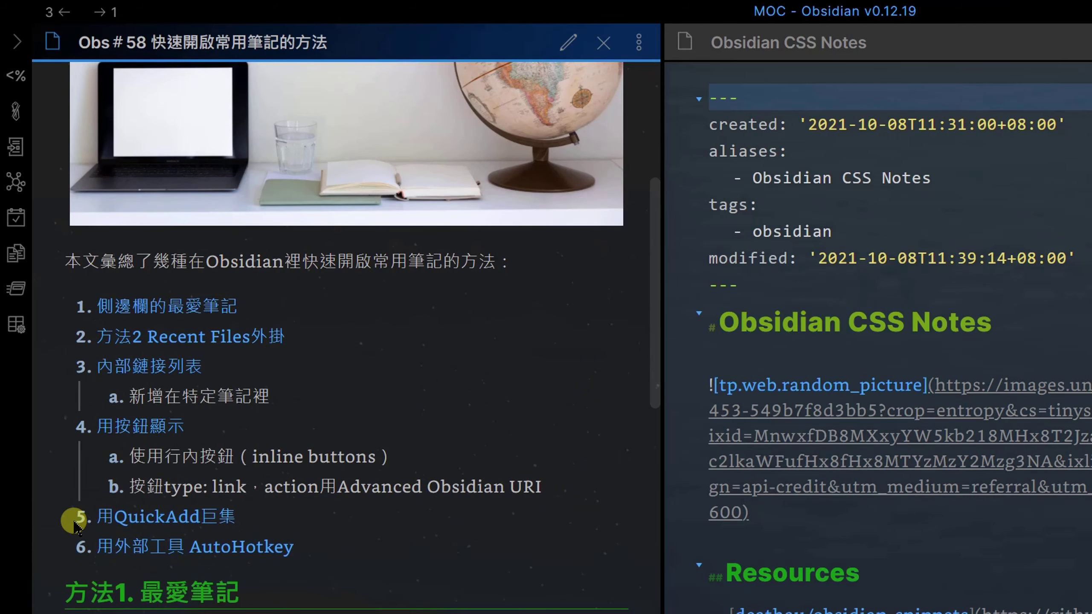
# - Bring up the QuickAdd file menu over the method list and dismiss it without choosing a note
pyautogui.hotkey('ctrl', 'q')
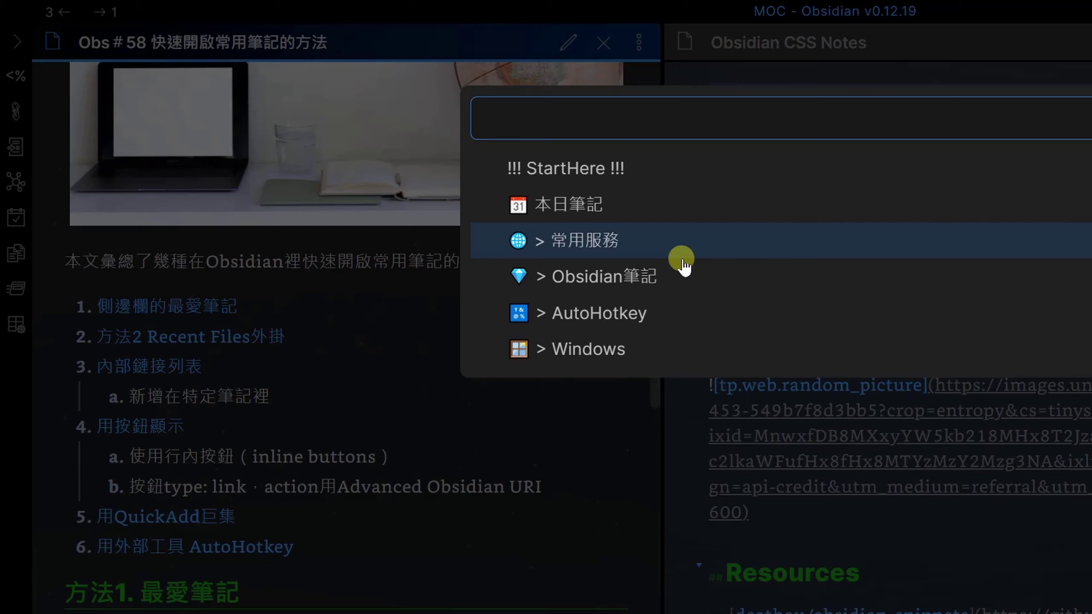
pyautogui.click(453, 567)
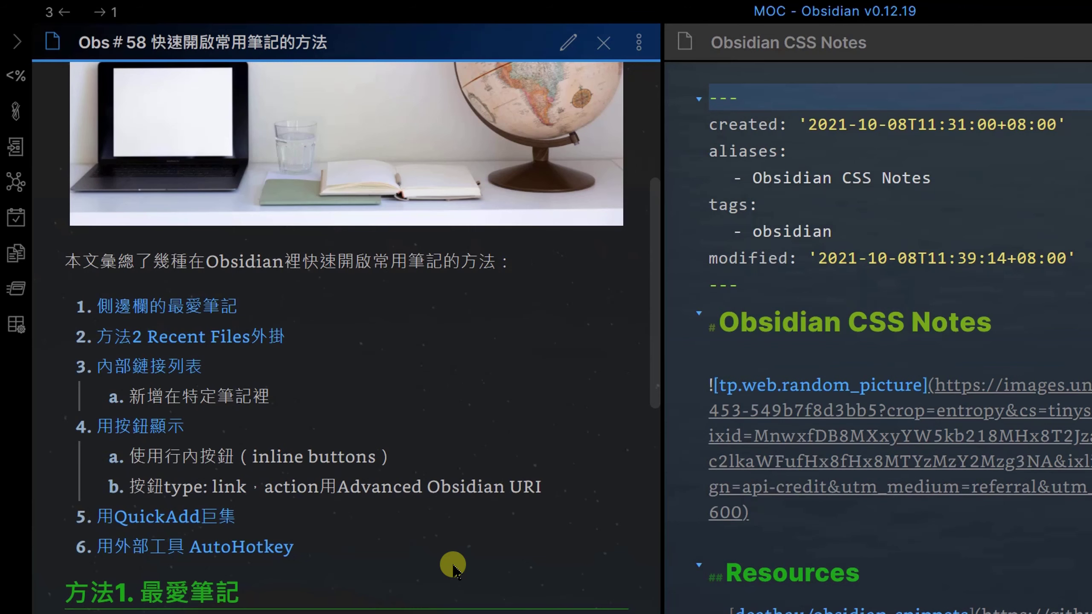